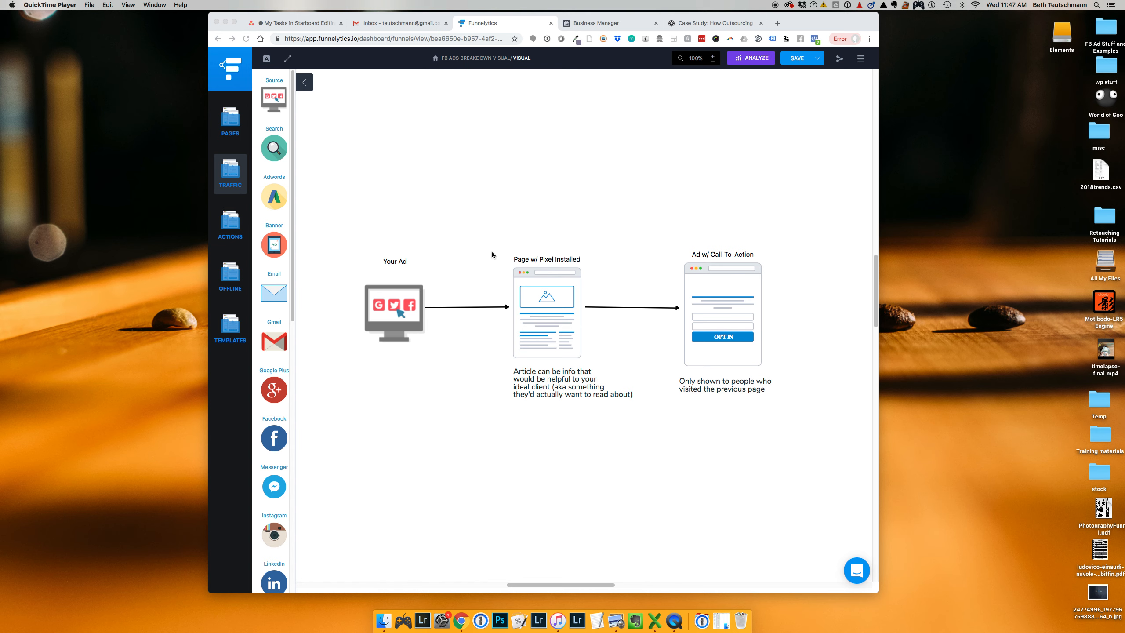
Examine the page-visitor retargeting funnel and the video ad funnel below it on the canvas
left_click(391, 205)
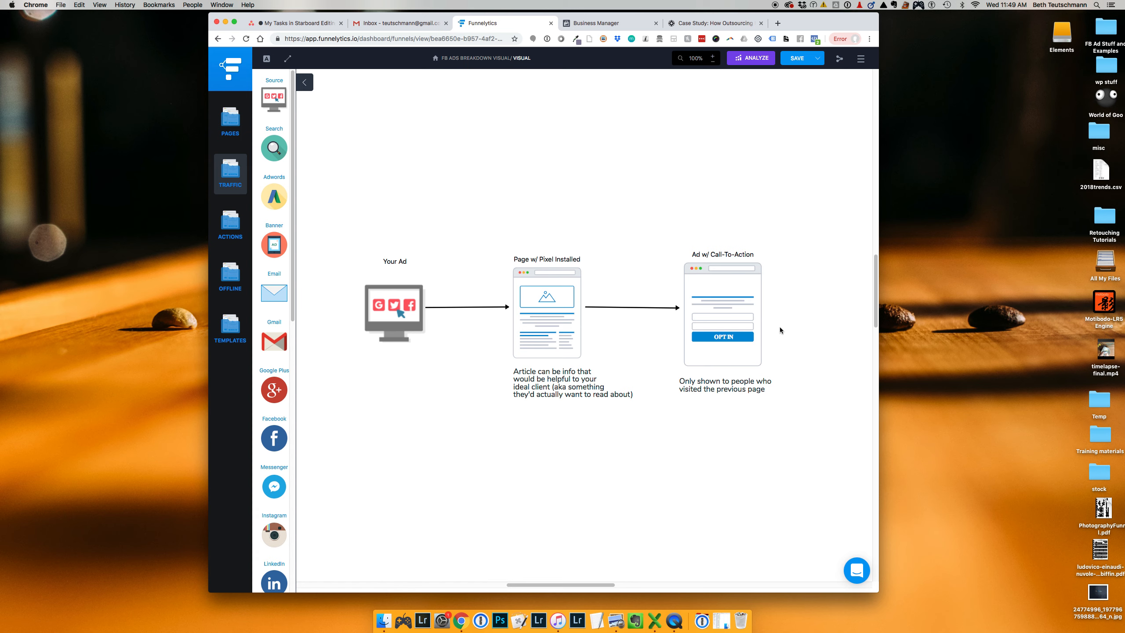
left_click(761, 333)
left_click(824, 345)
scroll(654, 324, "down", 5)
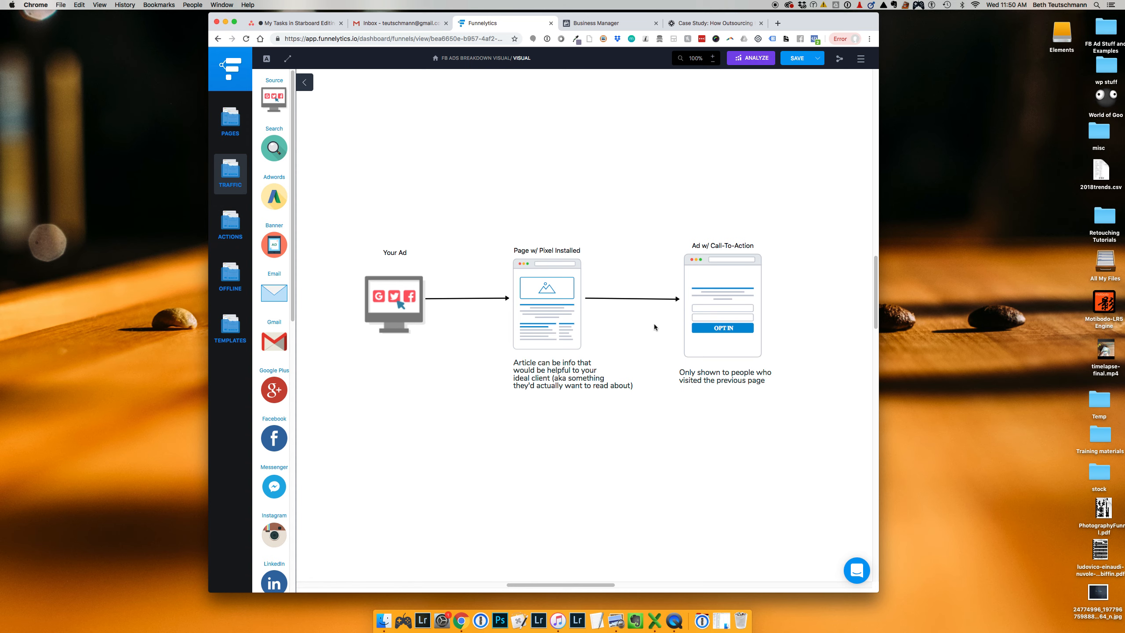
scroll(654, 324, "down", 13)
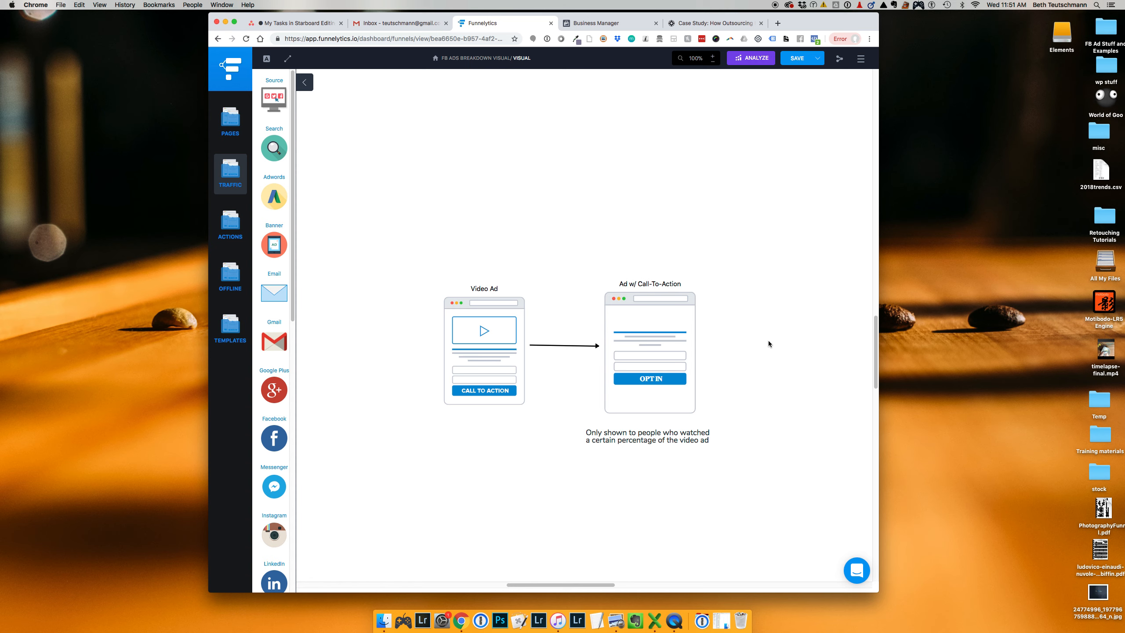
scroll(768, 340, "up", 5)
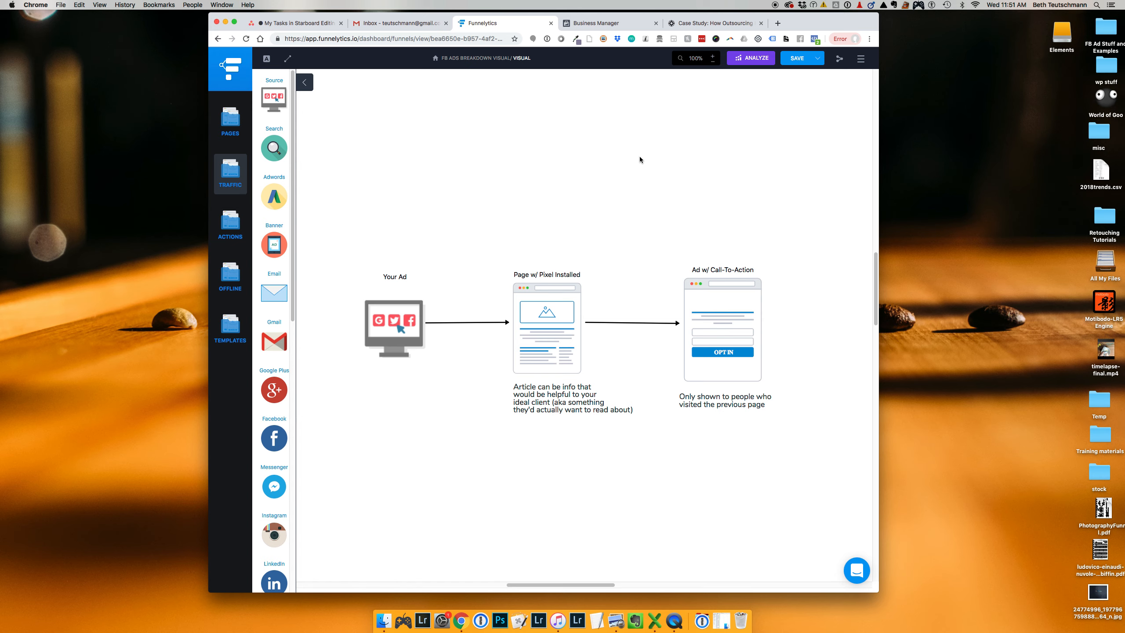
Switch to Facebook Business Manager and open the Audiences section of the asset library
left_click(610, 27)
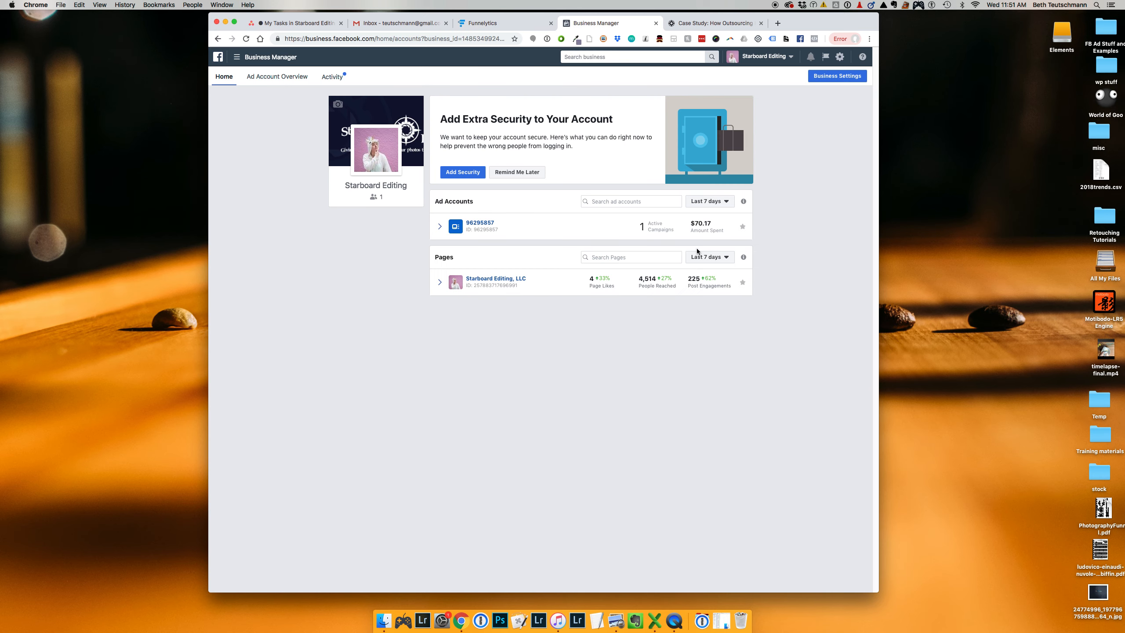
left_click(263, 56)
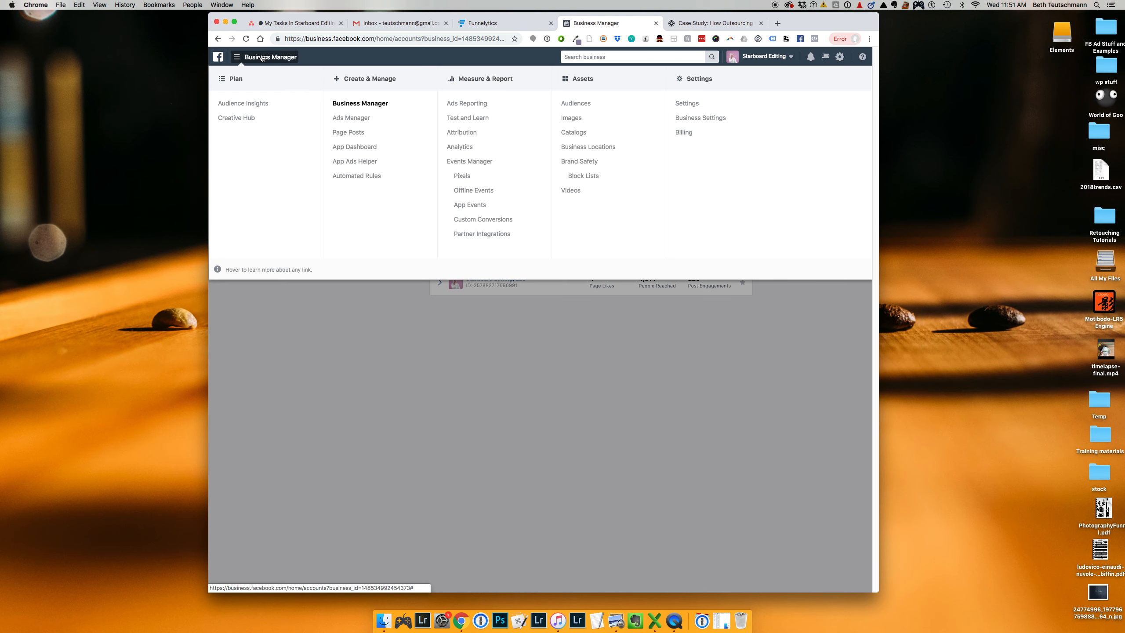
left_click(583, 105)
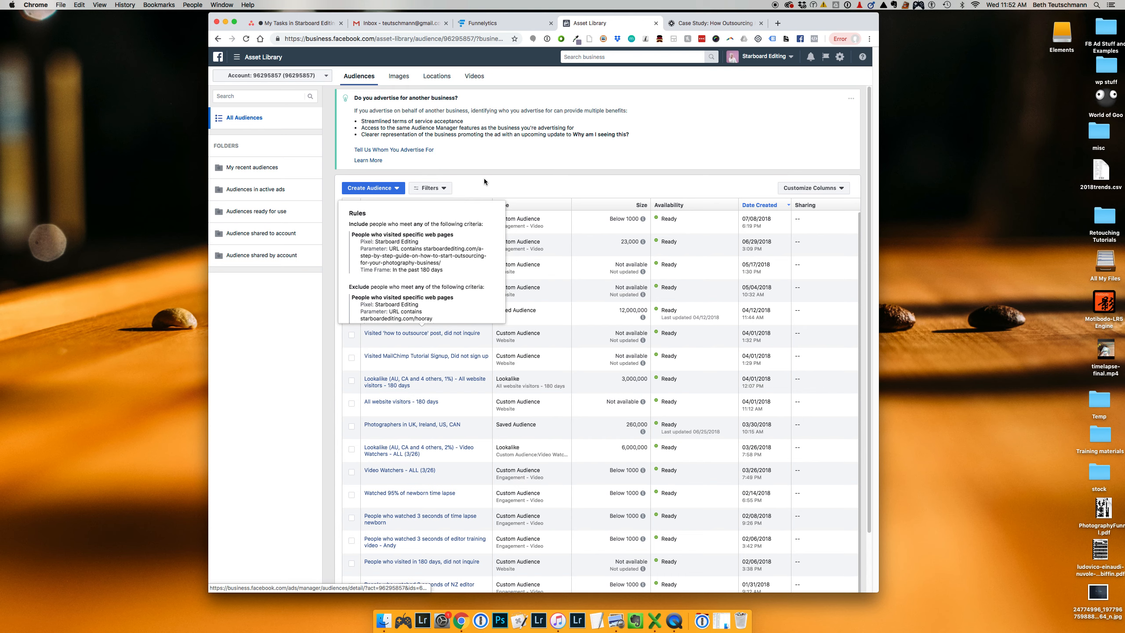
Start a new custom audience with website traffic as its source
left_click(385, 191)
left_click(382, 206)
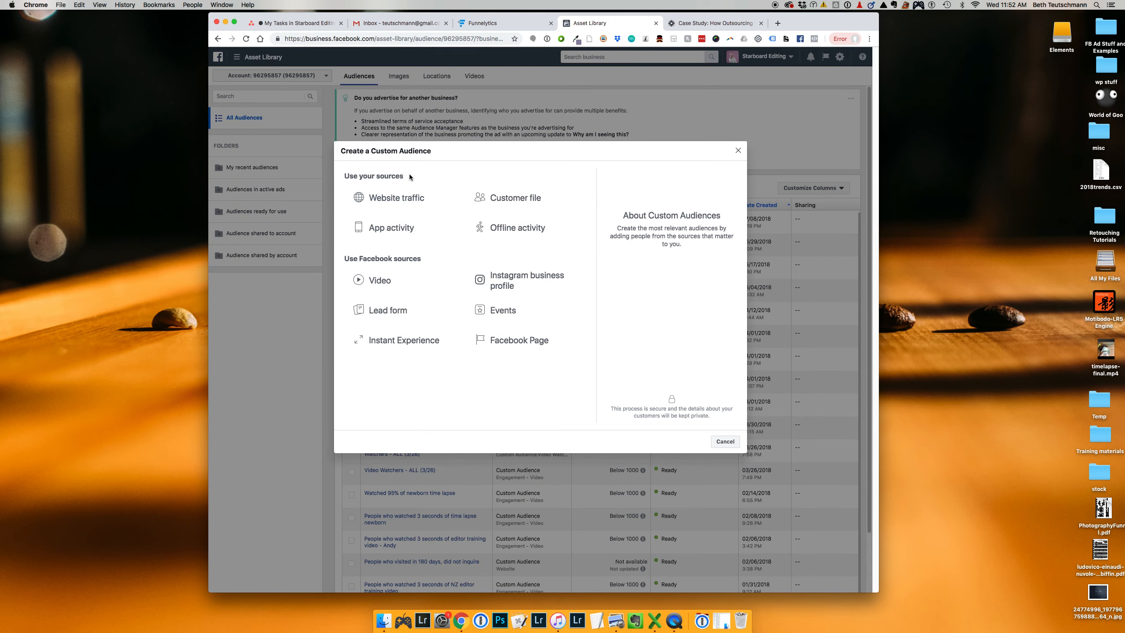
left_click(408, 200)
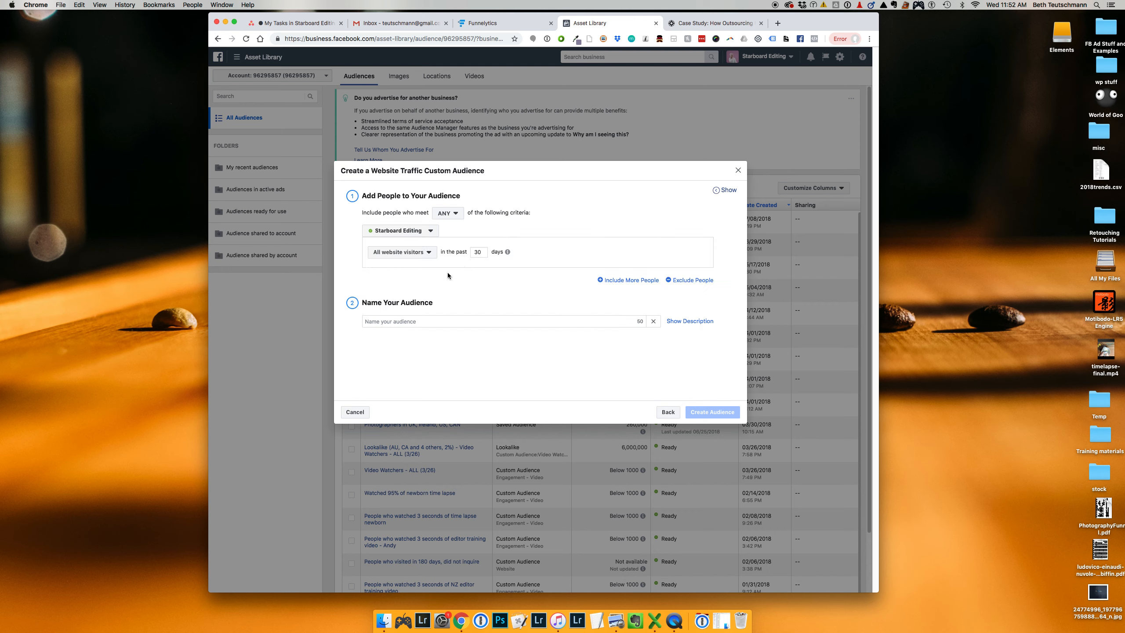
Set the audience criterion to people who visited specific web pages in the past 180 days
left_click(431, 233)
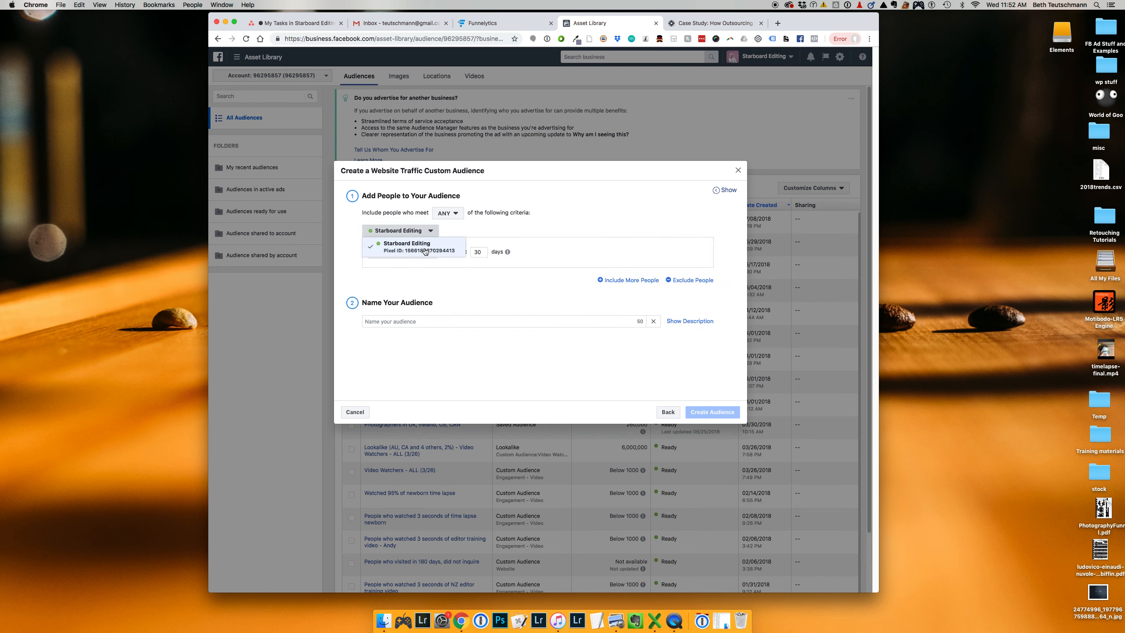
left_click(535, 240)
left_click(429, 252)
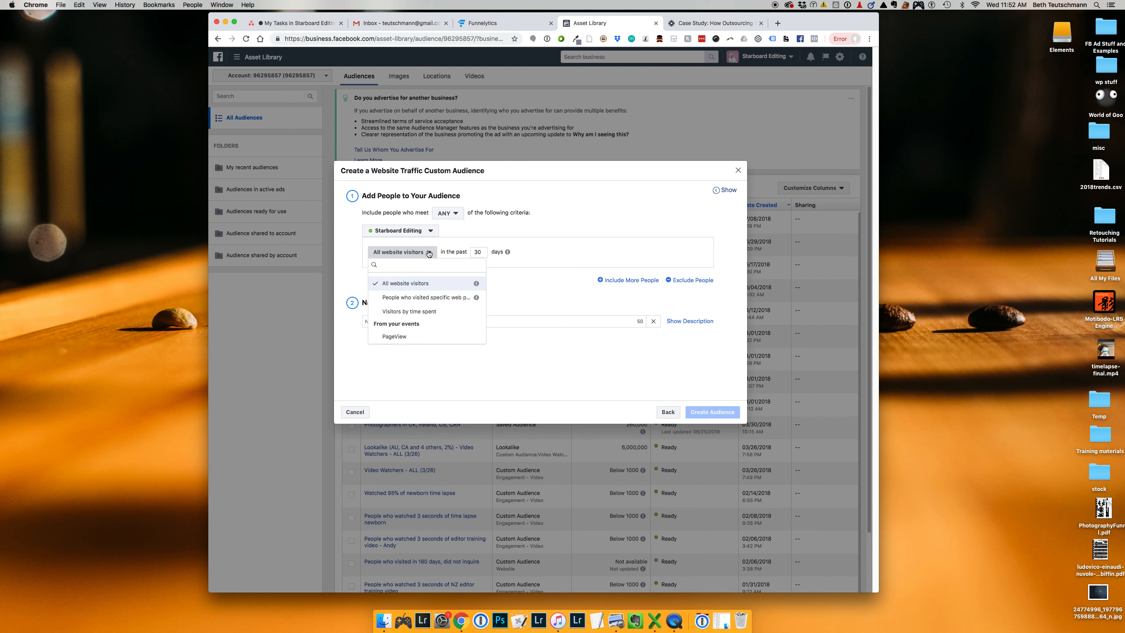
left_click(461, 302)
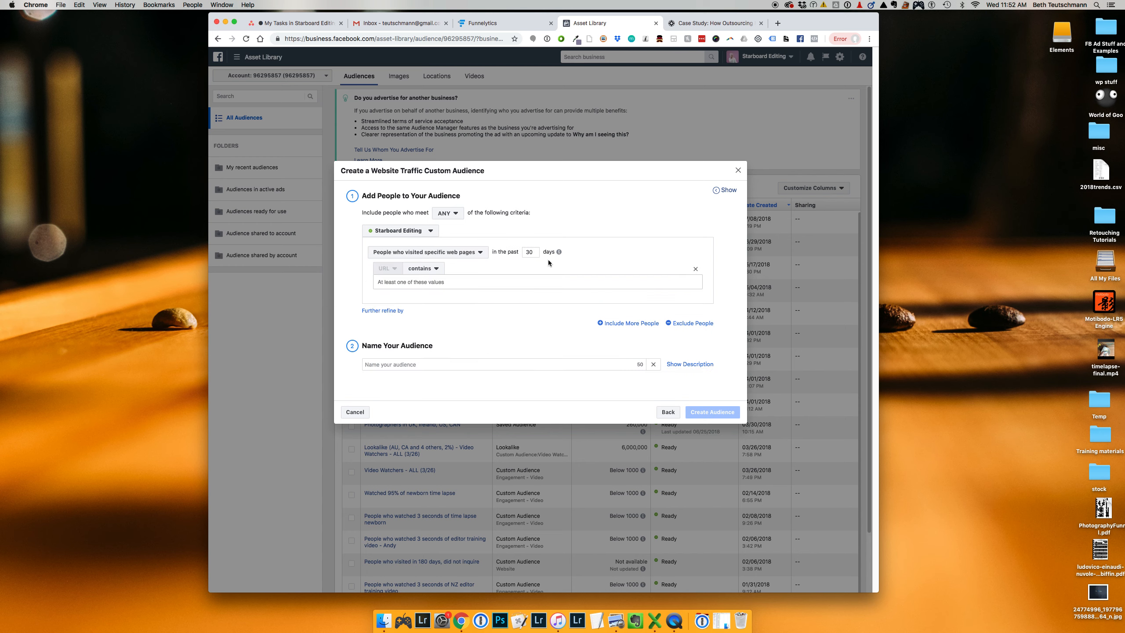
double_click(536, 253)
type("17")
key("BackSpace")
type("80")
left_click(495, 283)
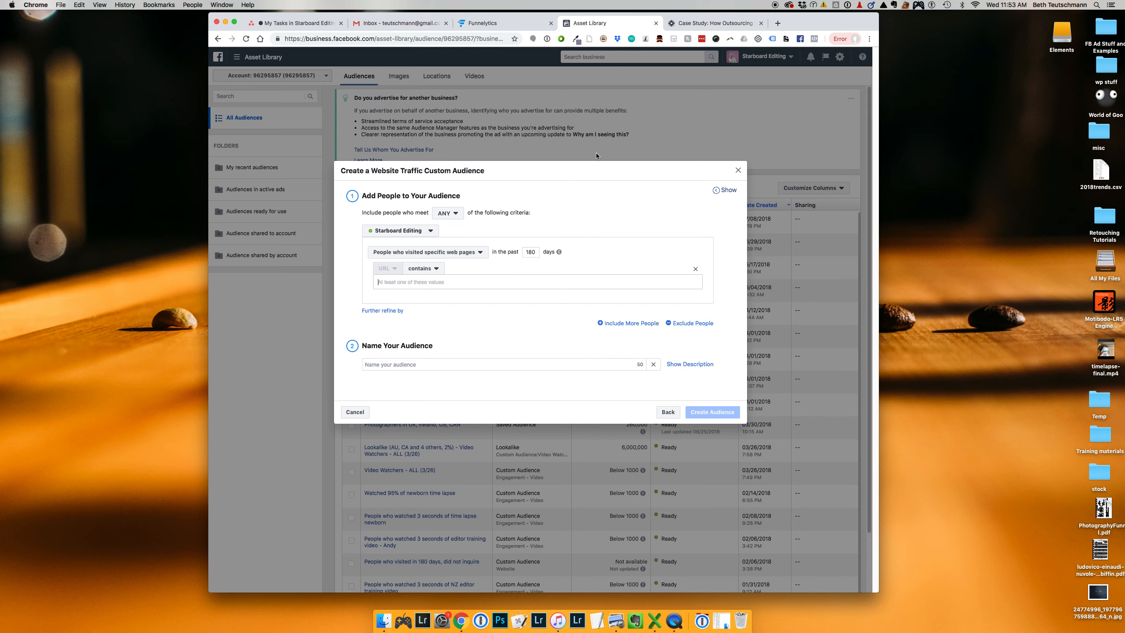
left_click(699, 23)
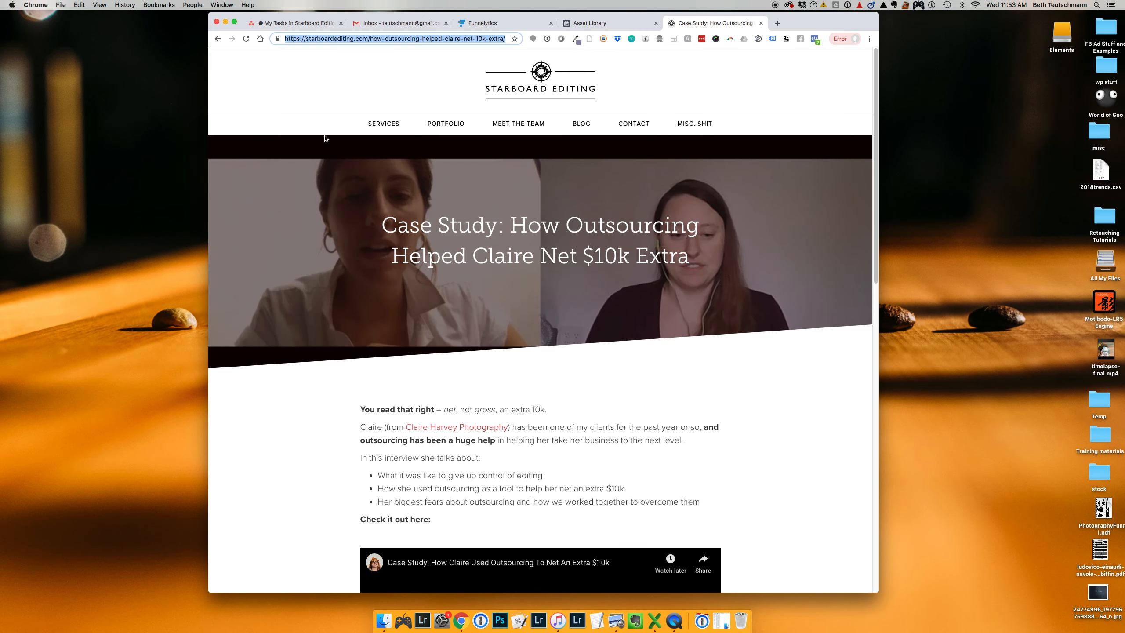
left_click(505, 38)
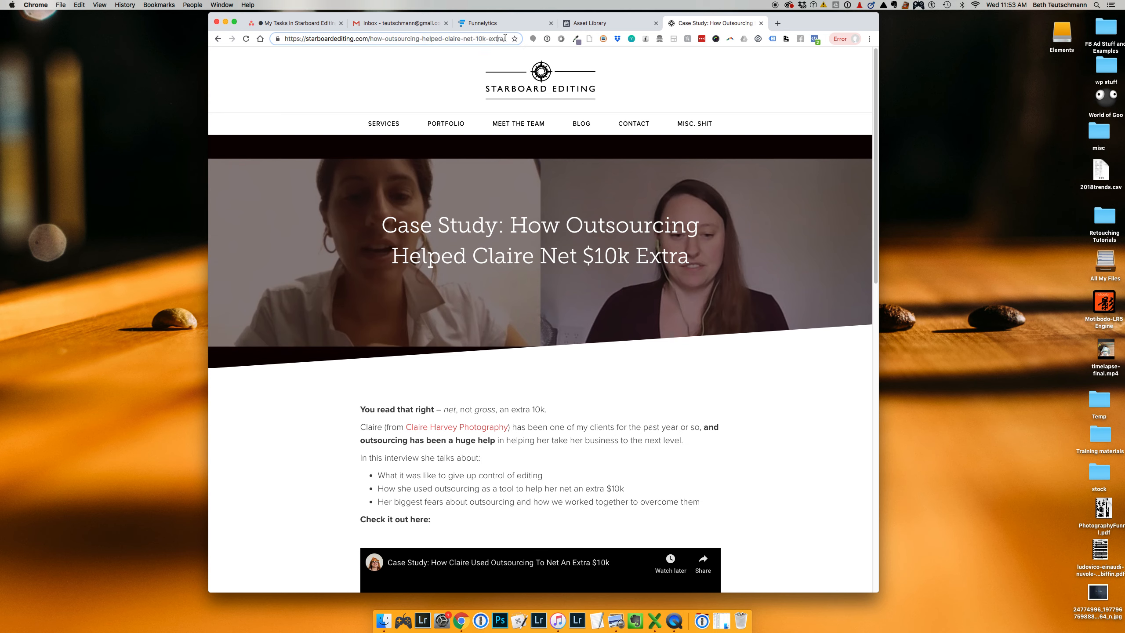
left_click_drag(505, 39, 307, 57)
key("super+c")
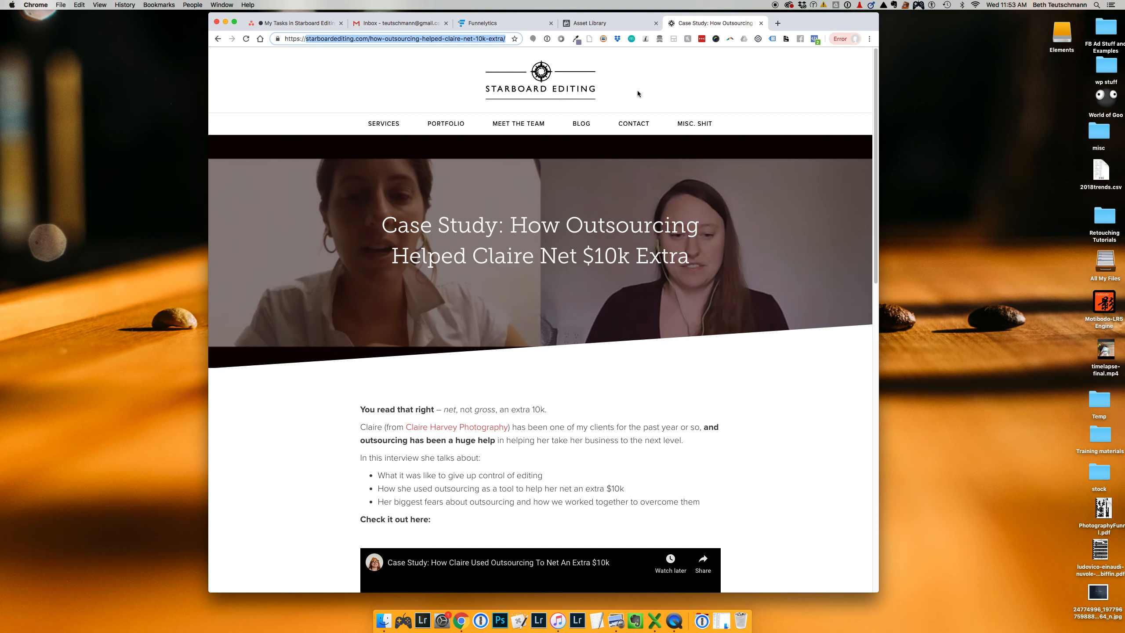
left_click(615, 24)
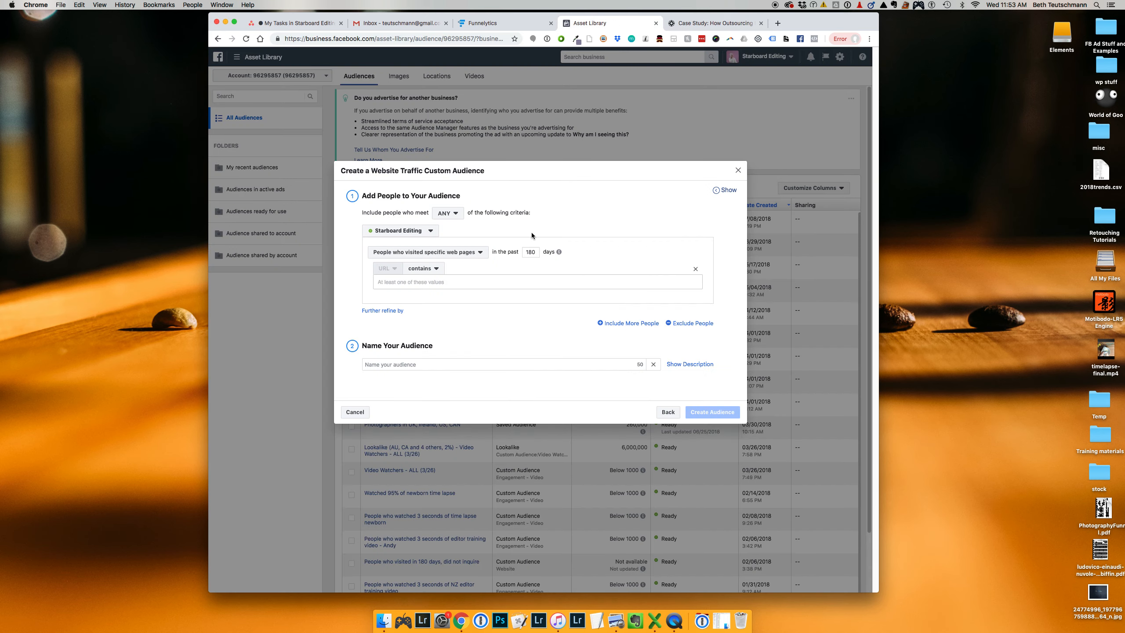
left_click(493, 283)
key("super+v")
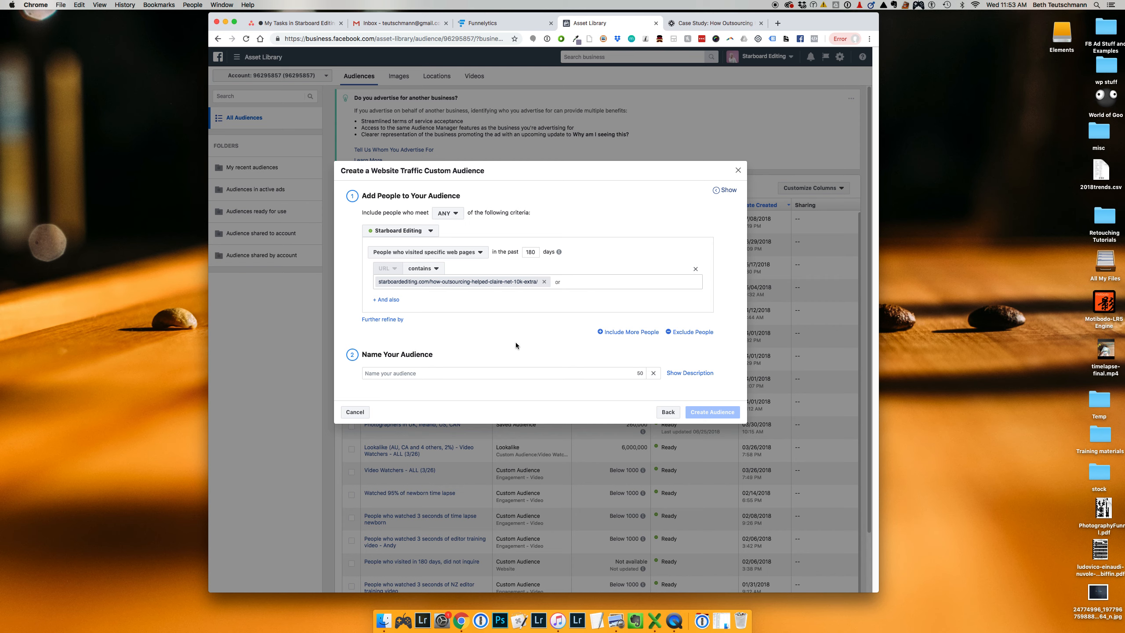
left_click(437, 255)
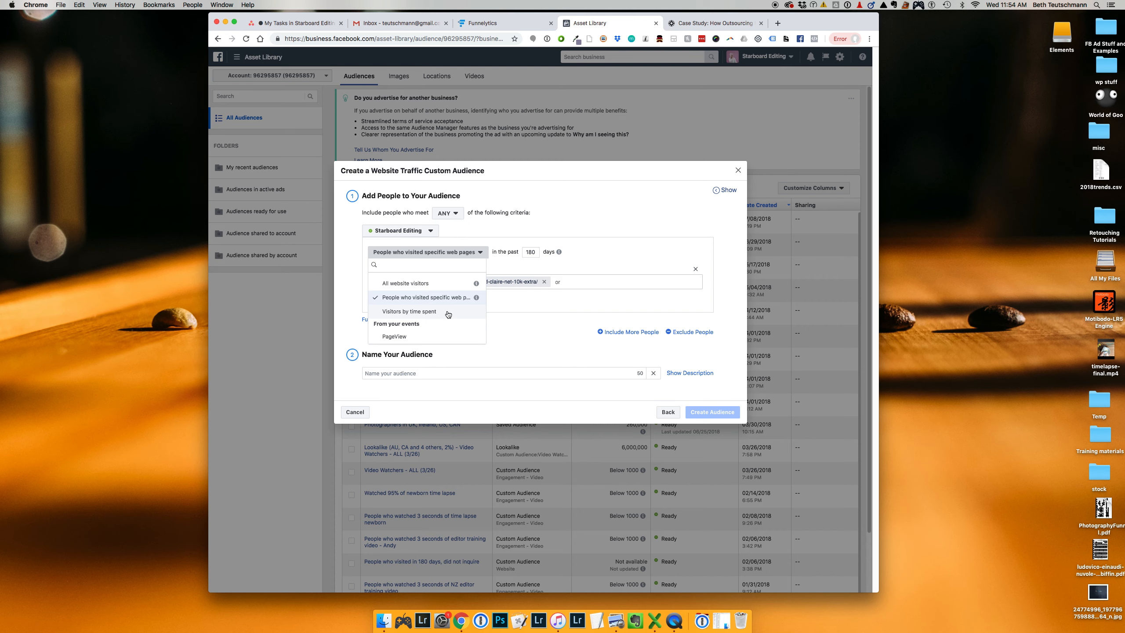
left_click(537, 332)
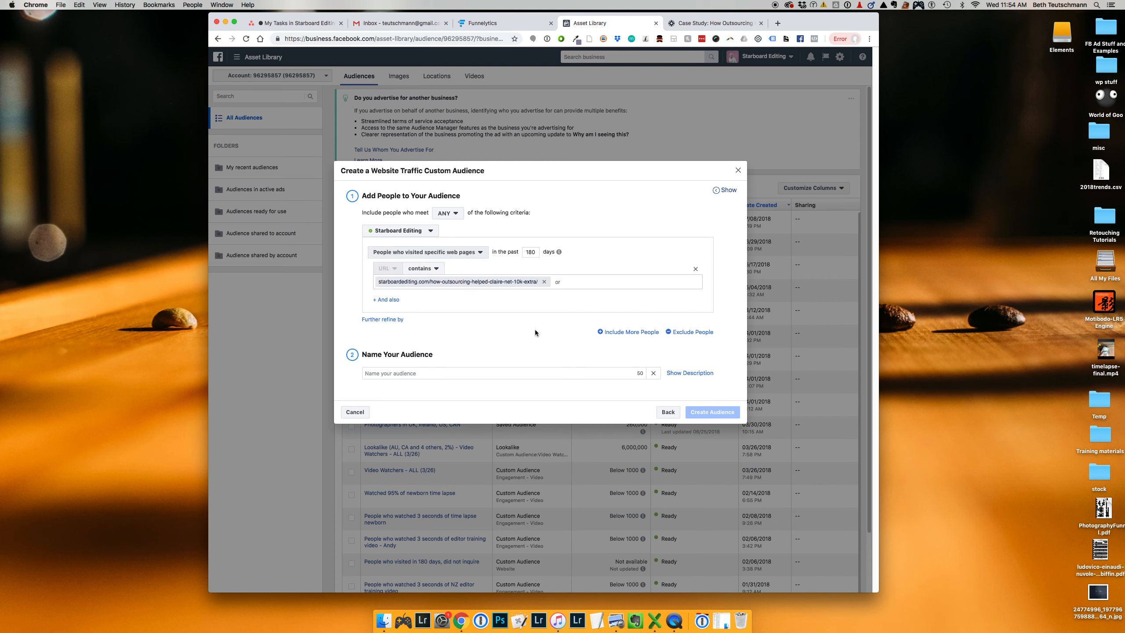
left_click(480, 253)
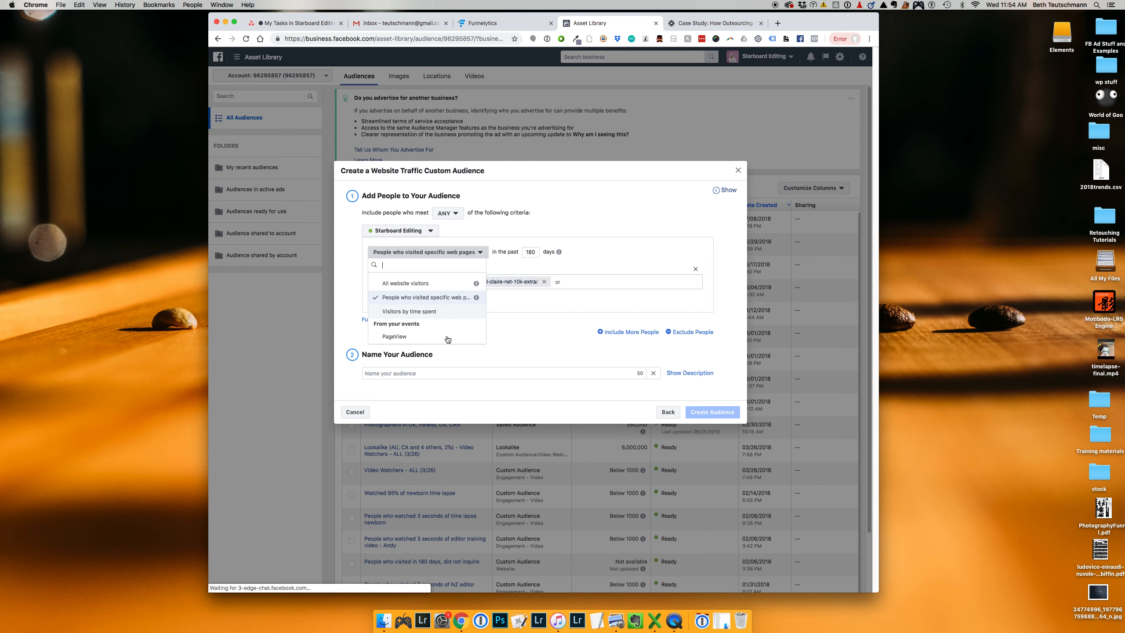
left_click(538, 324)
Name the audience "Visited 10k post, 180 days", create it and close the confirmation
left_click(528, 374)
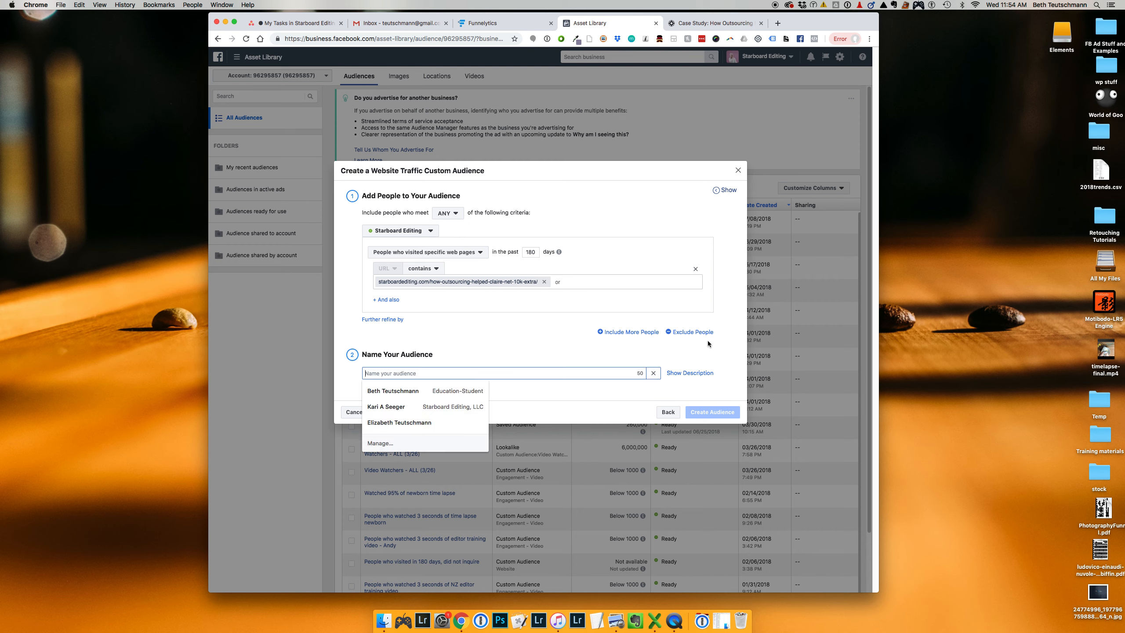
key("Escape")
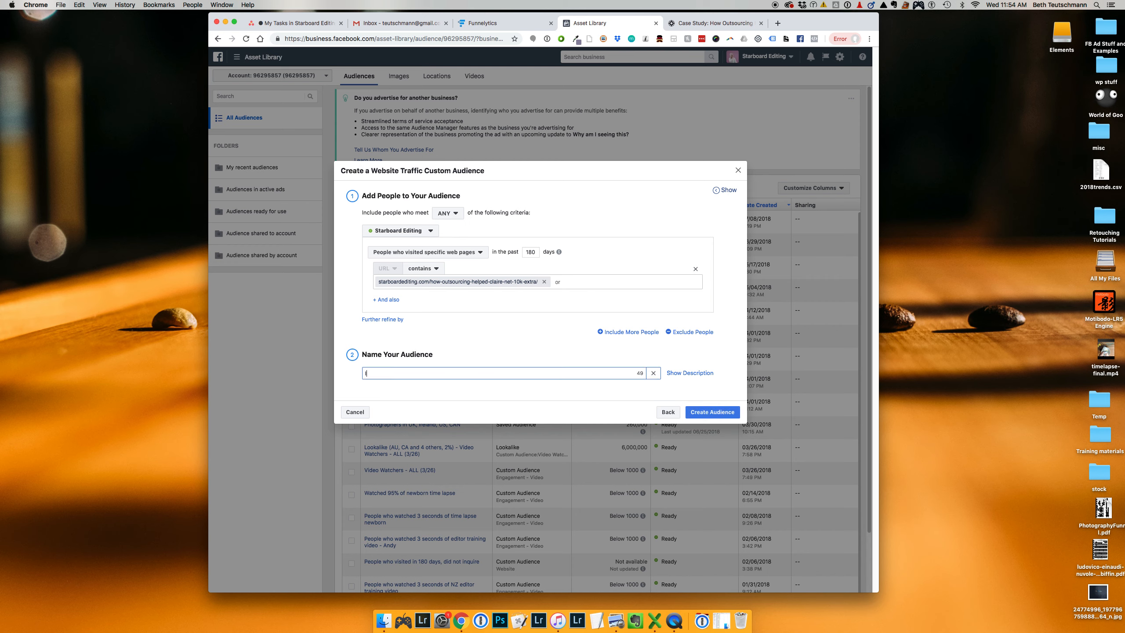
type("Visited 10k post, 180 days")
left_click(713, 411)
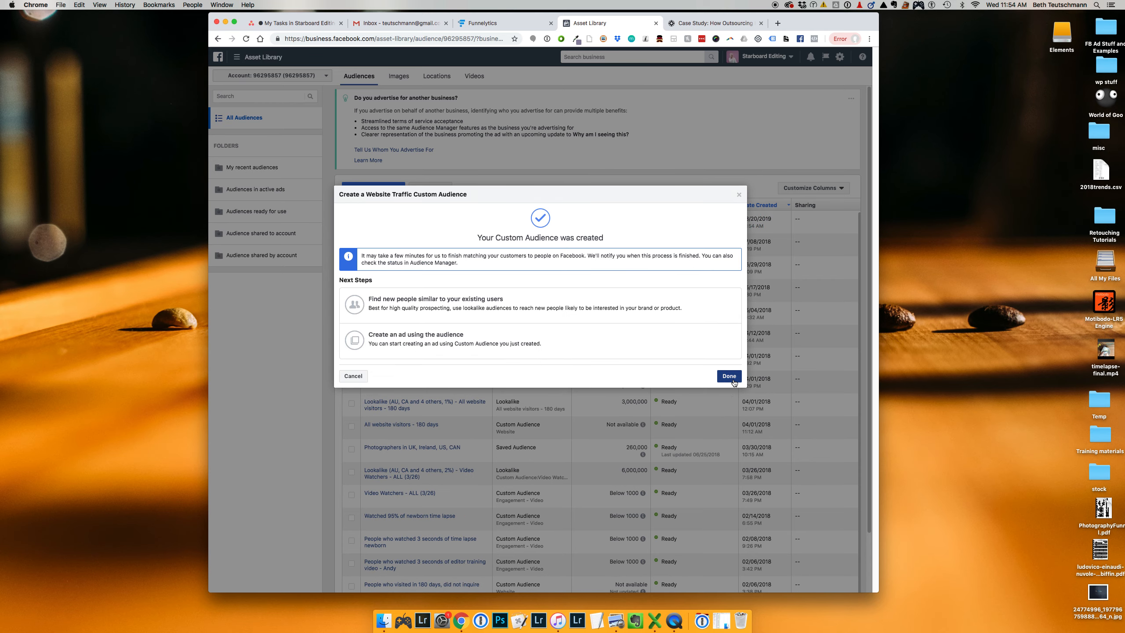
left_click(732, 378)
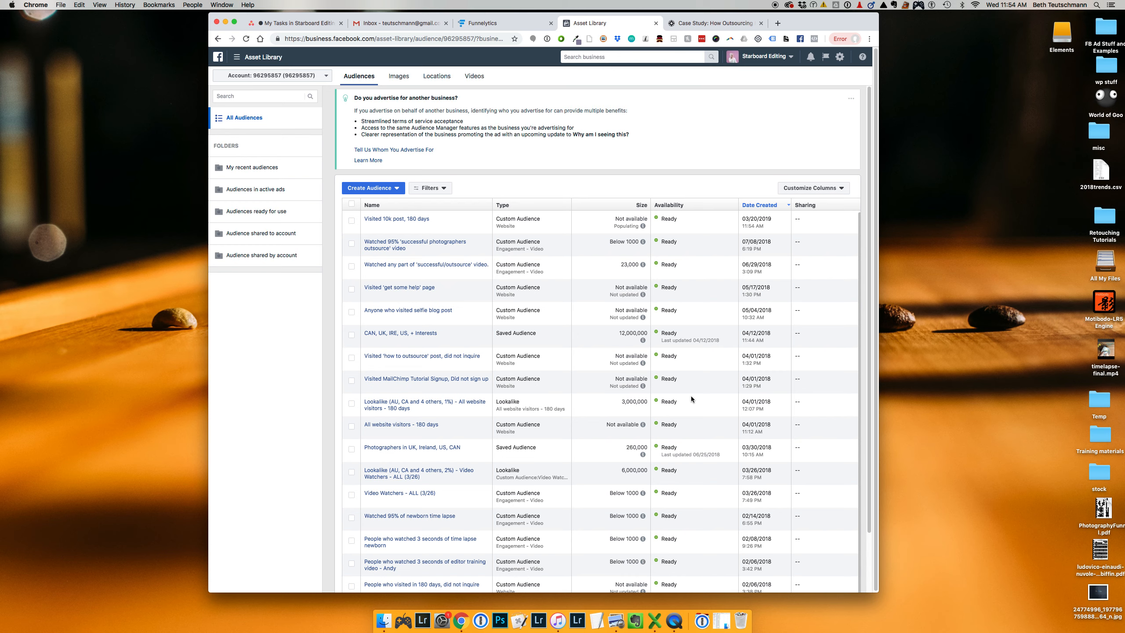
left_click(351, 224)
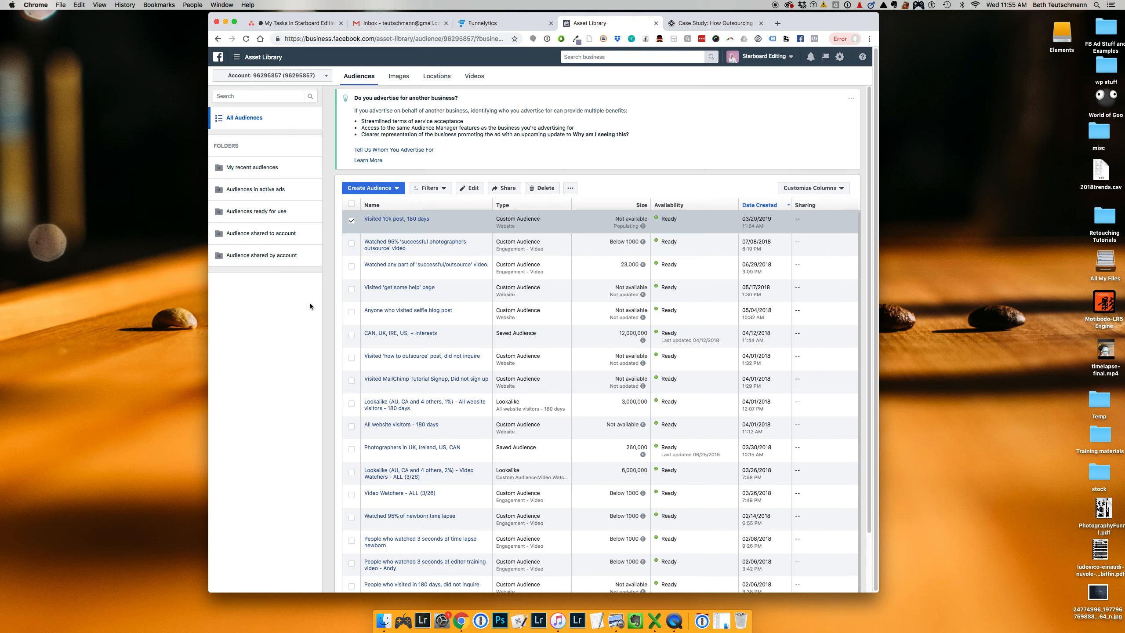
left_click(352, 222)
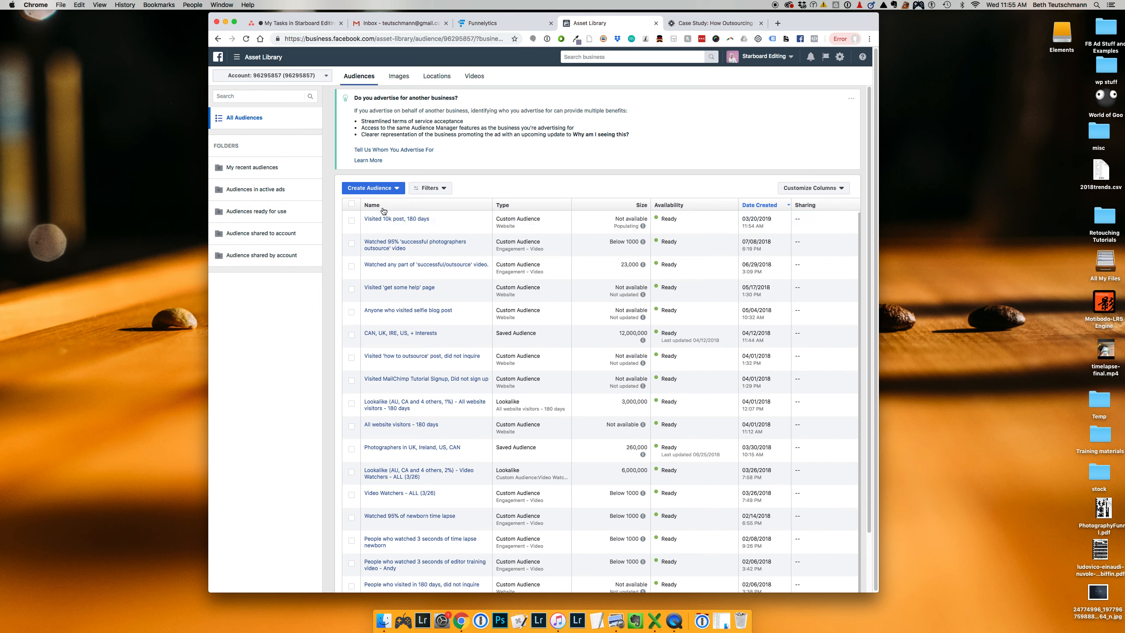
mouse_move(377, 218)
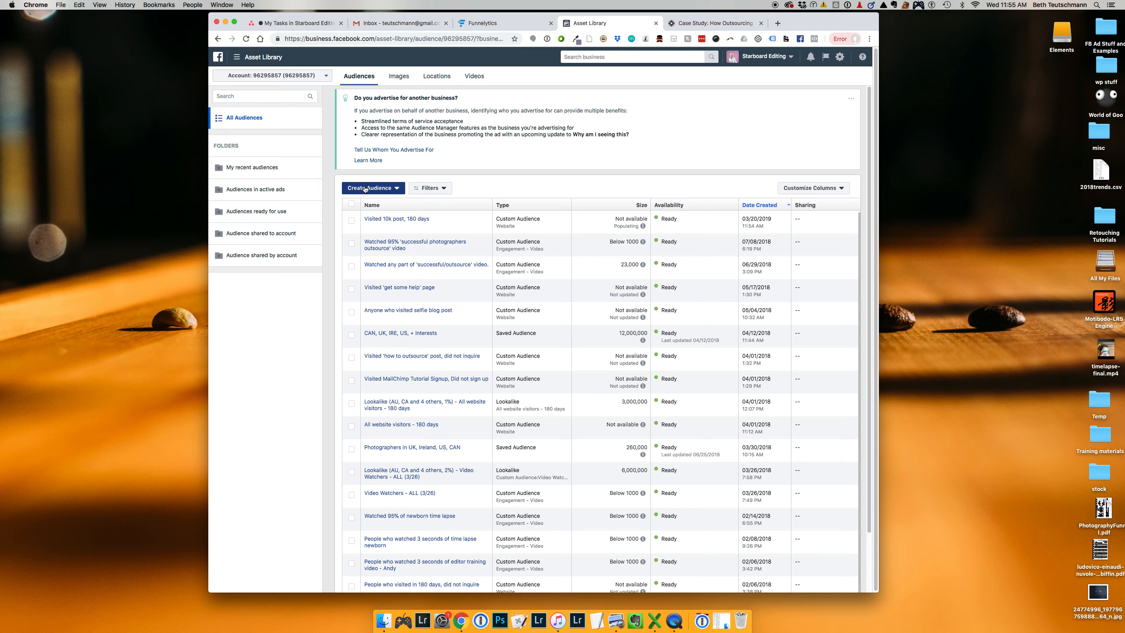
Start a video-based custom audience and set its engagement to people who have watched 50% of the video
left_click(366, 190)
left_click(367, 205)
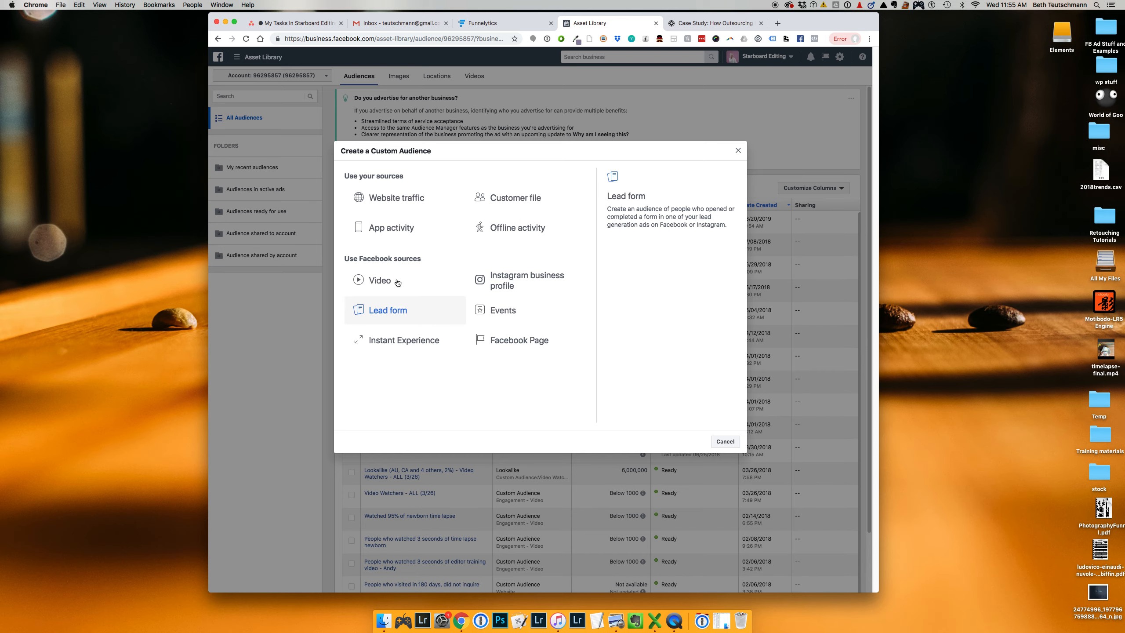
left_click(380, 281)
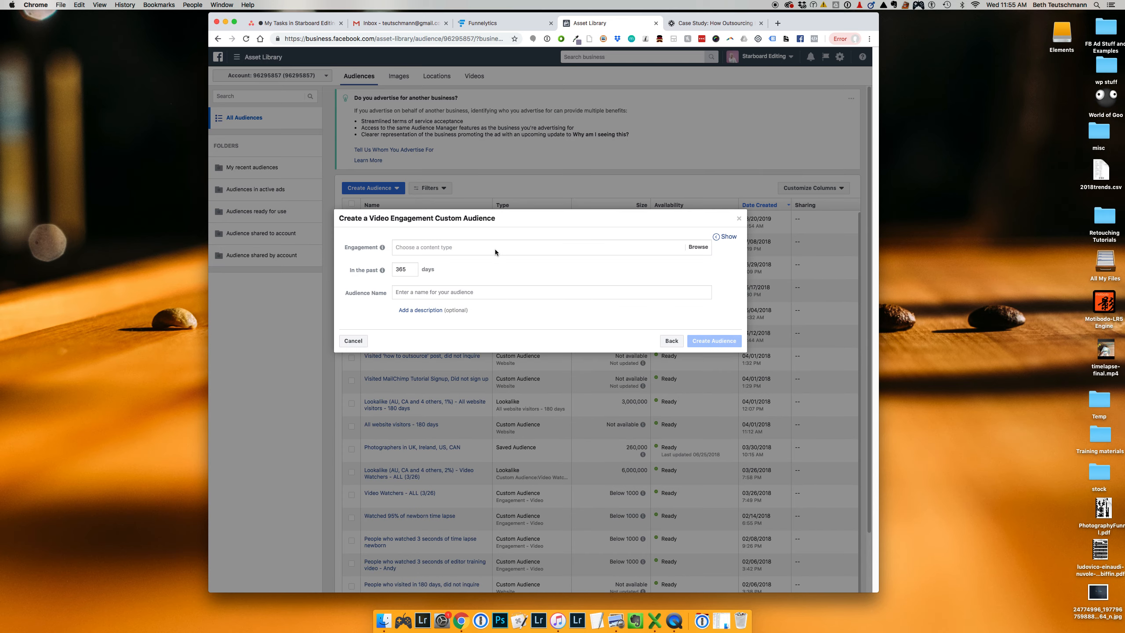
left_click(496, 248)
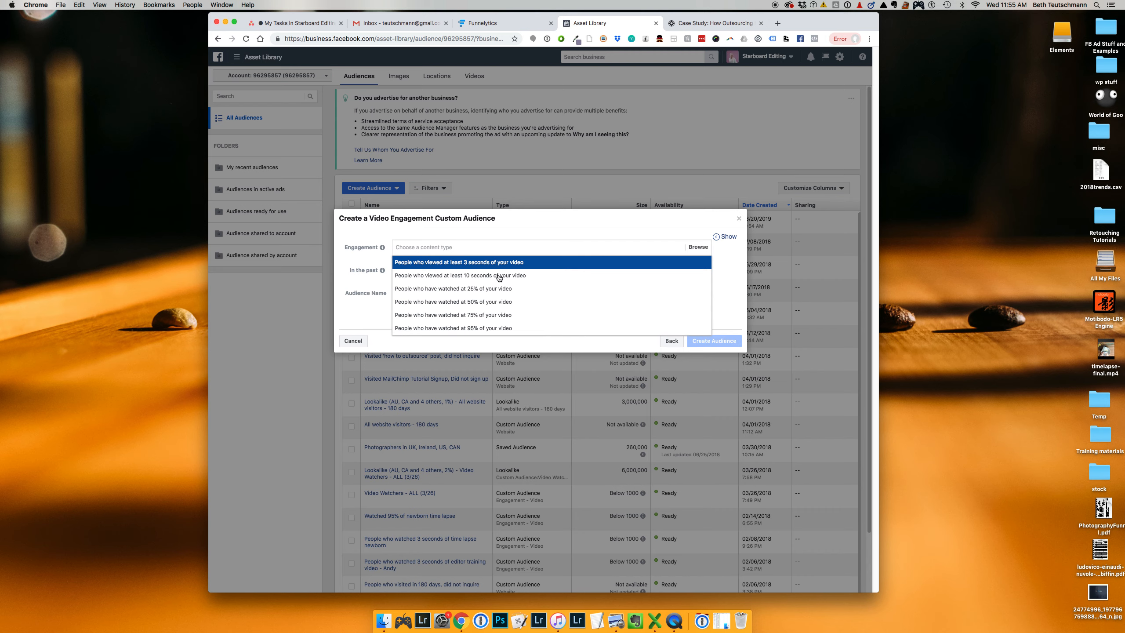
left_click(490, 303)
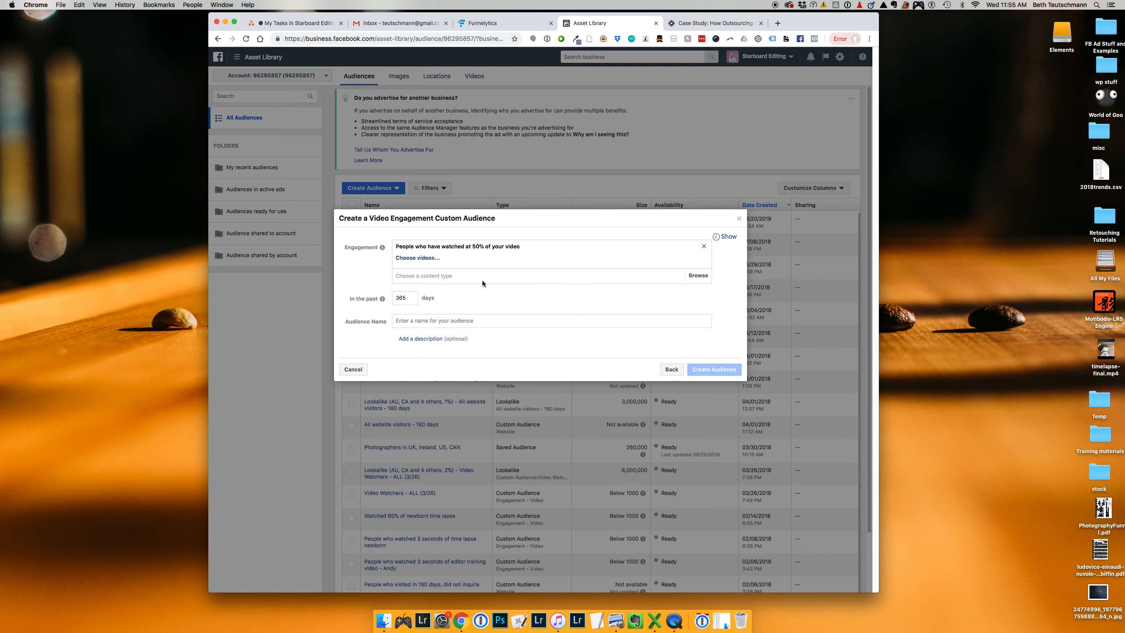
Choose MainVideo.mp4 from the Starboard Editing, LLC page as the audience's source video and confirm the selection
left_click(418, 260)
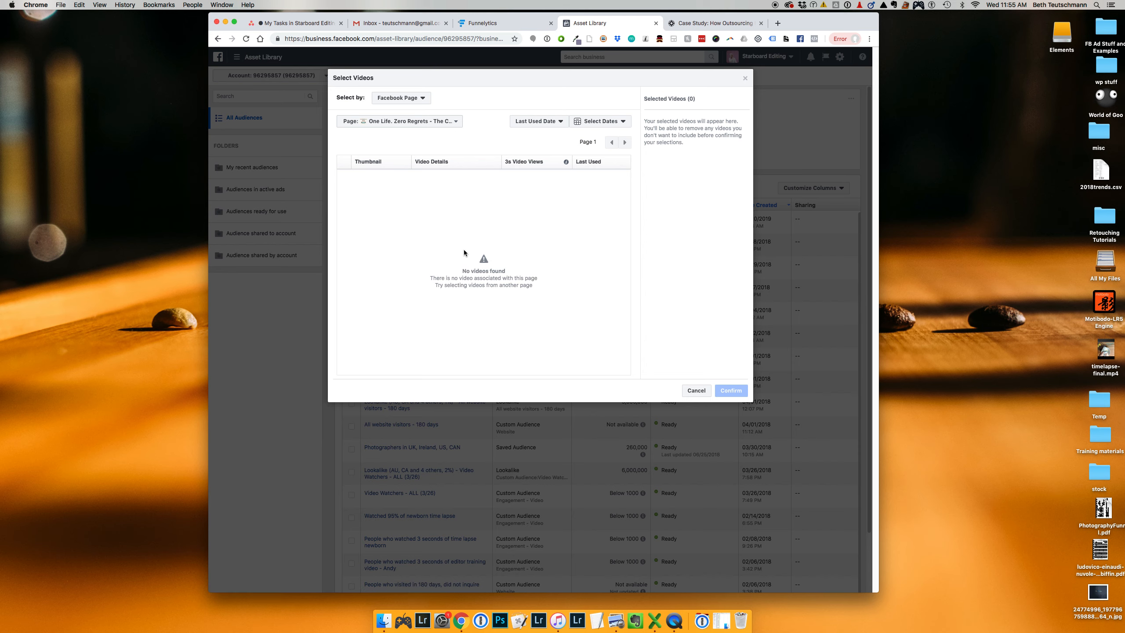
left_click(441, 124)
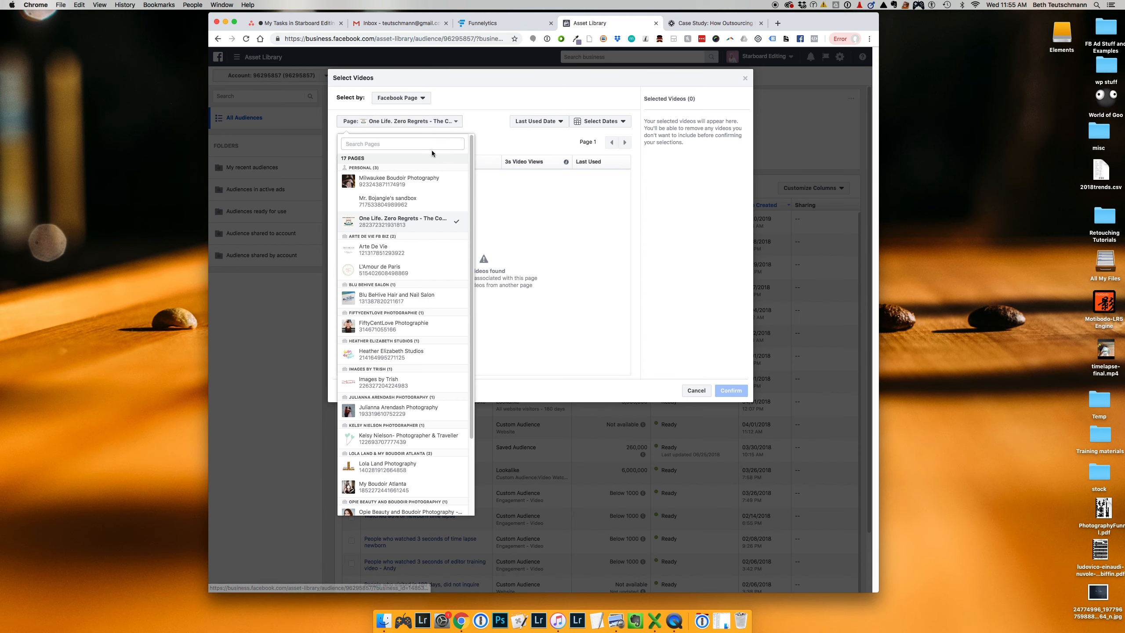
scroll(435, 193, "down", 1)
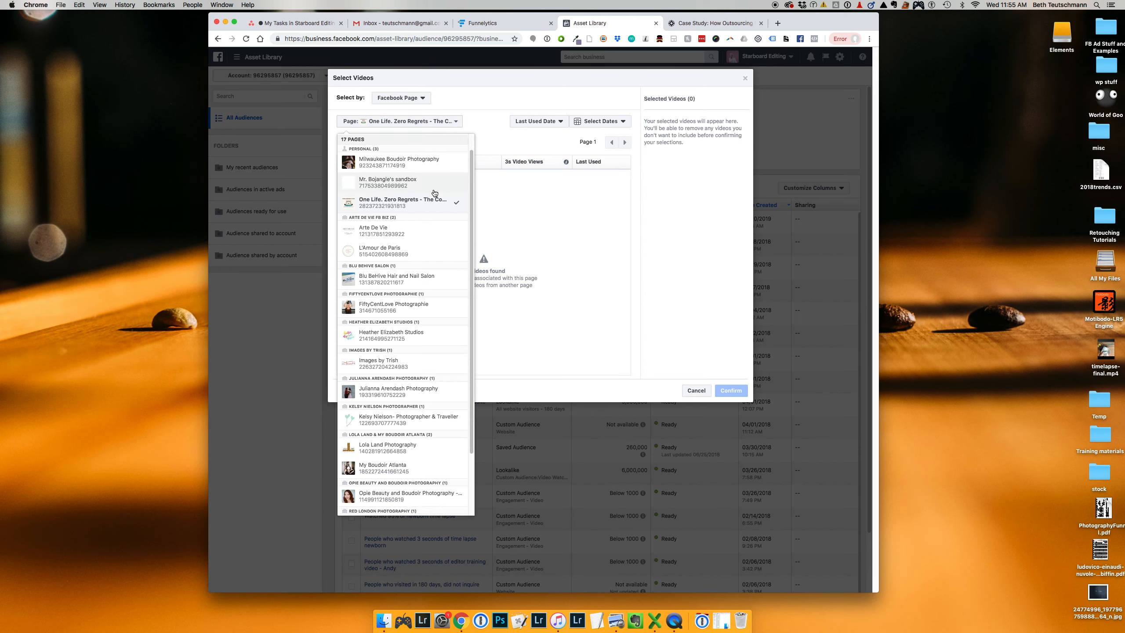
scroll(435, 193, "up", 1)
type("star")
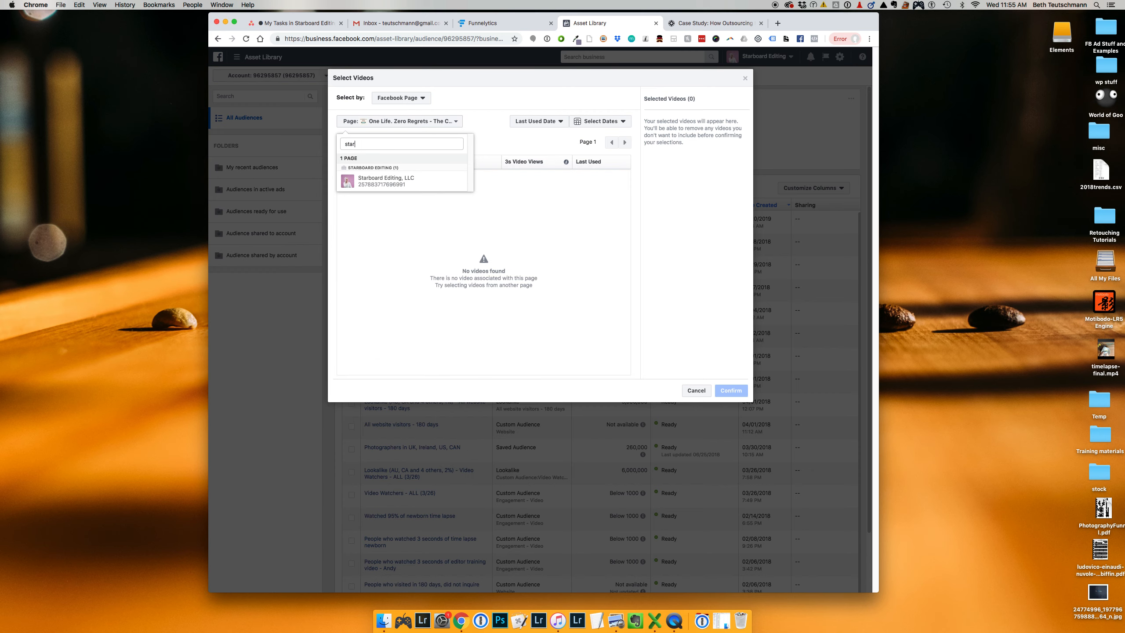
left_click(400, 178)
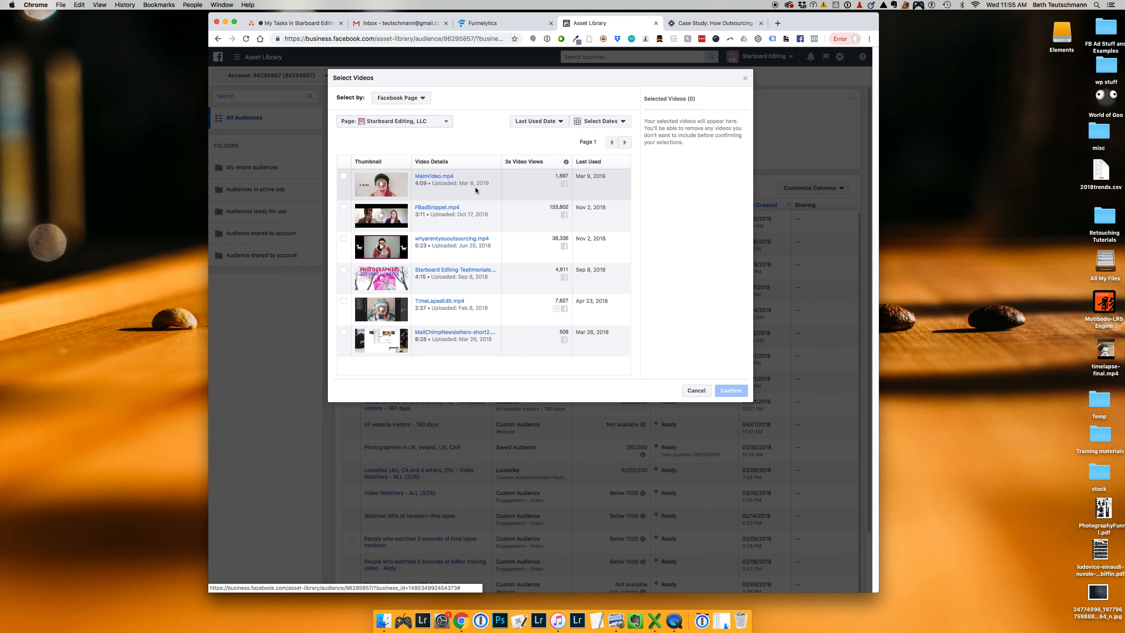
left_click(345, 177)
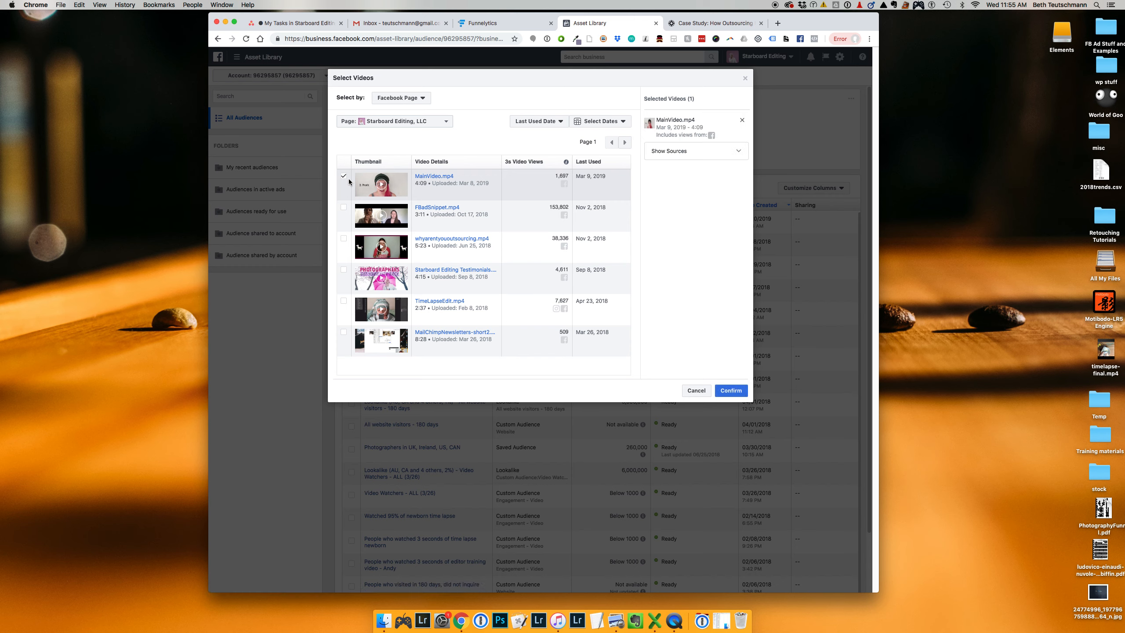
left_click(731, 390)
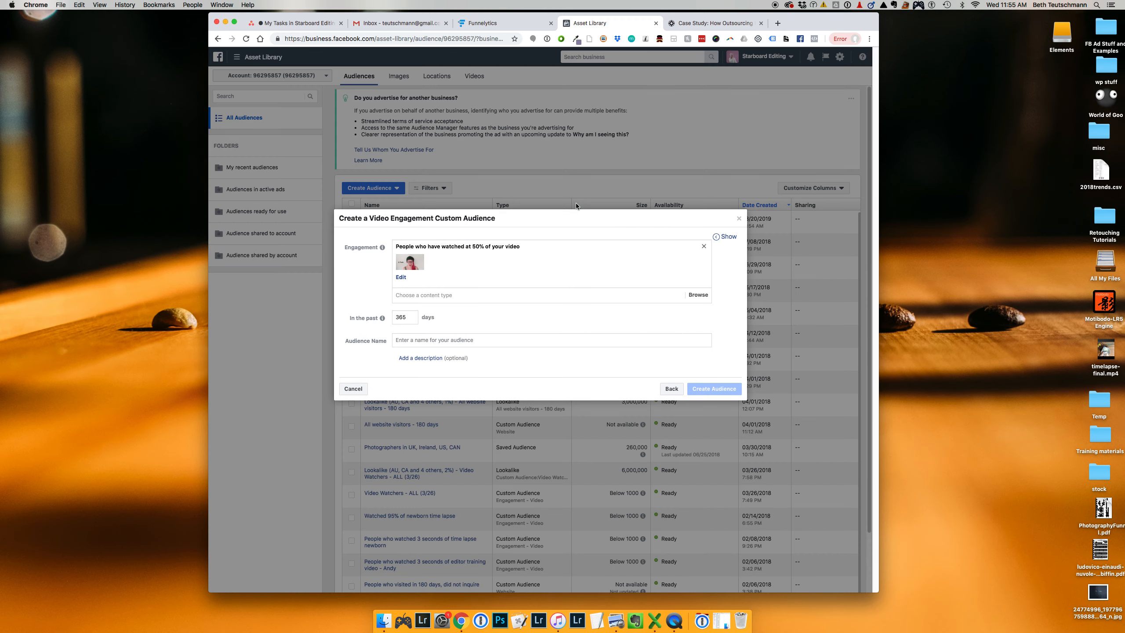
Name the audience "Watched 50% of main video, 365 days", create it and close the follow-up dialog
mouse_move(383, 319)
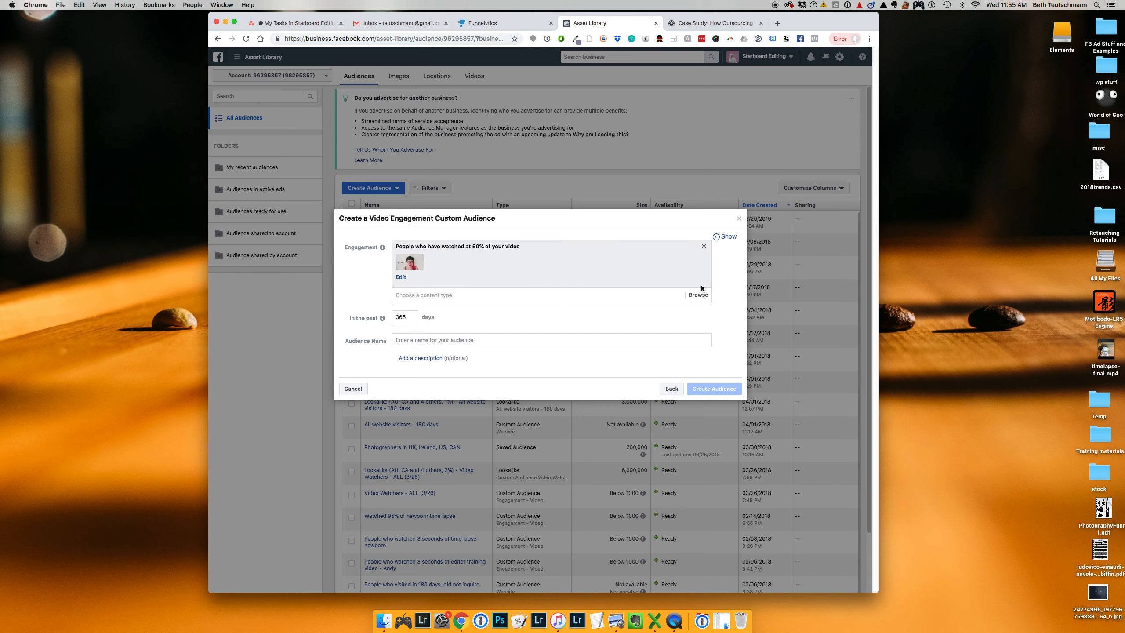
left_click(511, 341)
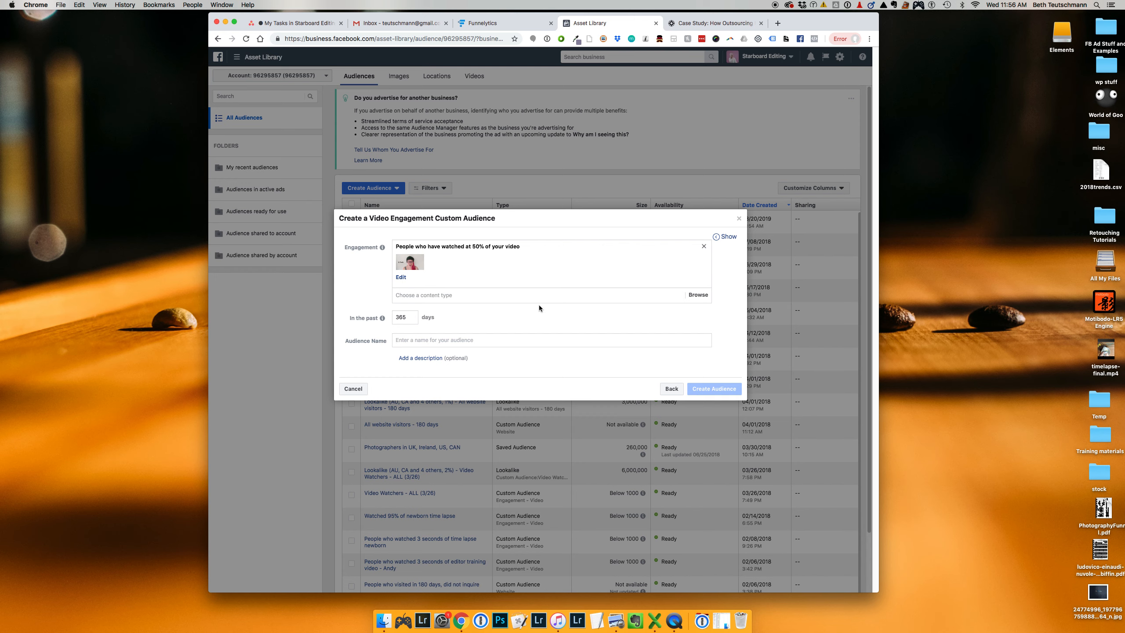
type("Watched 50% ")
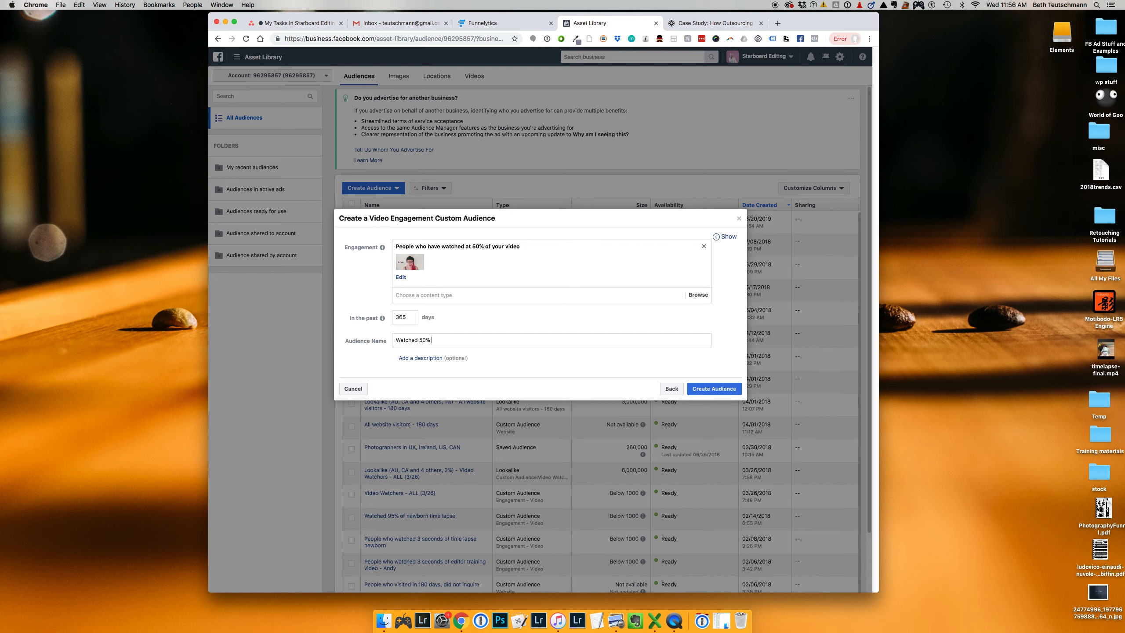
type("of main video, 365 days")
left_click(718, 392)
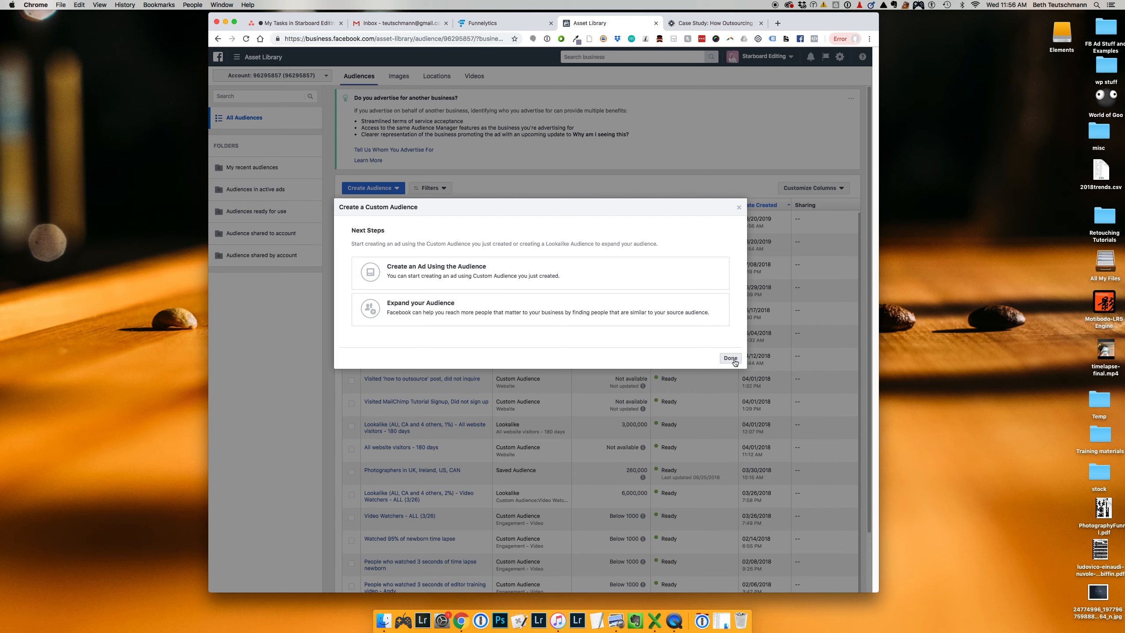
left_click(729, 358)
left_click(722, 440)
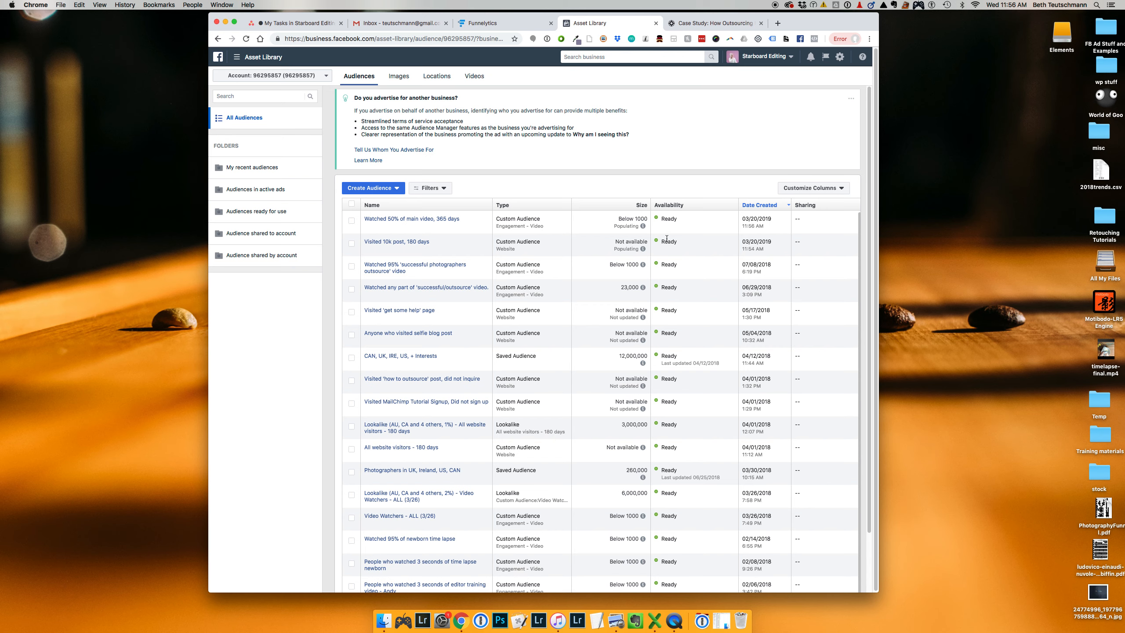
Start creating an ad from the audience "Watched 50% of main video, 365 days"
mouse_move(641, 249)
mouse_move(671, 271)
left_click(351, 221)
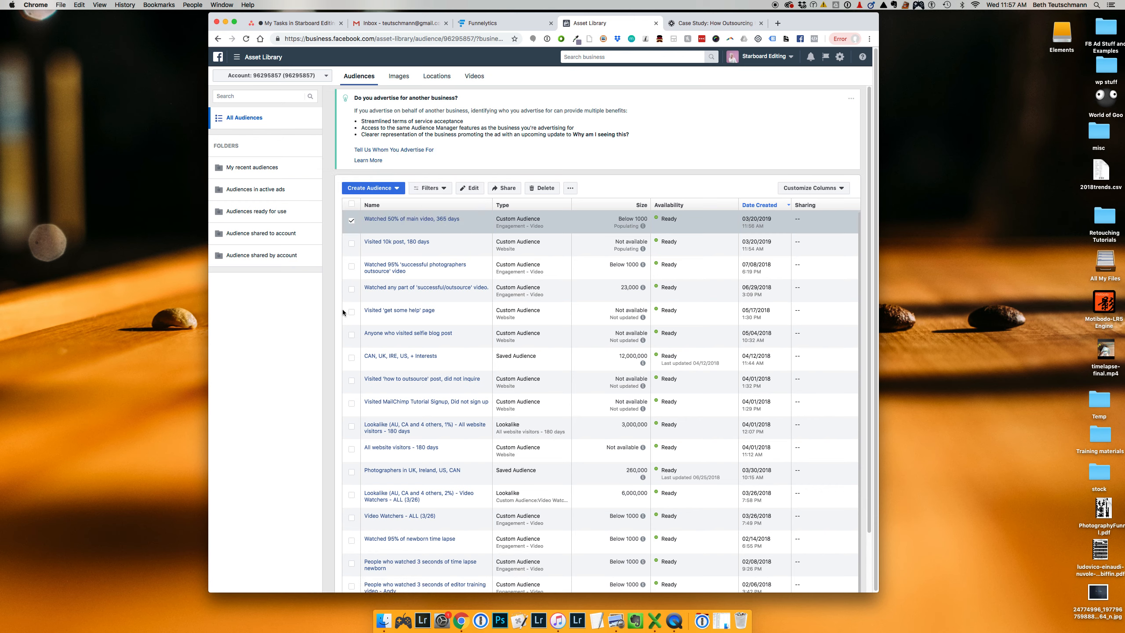
left_click(572, 189)
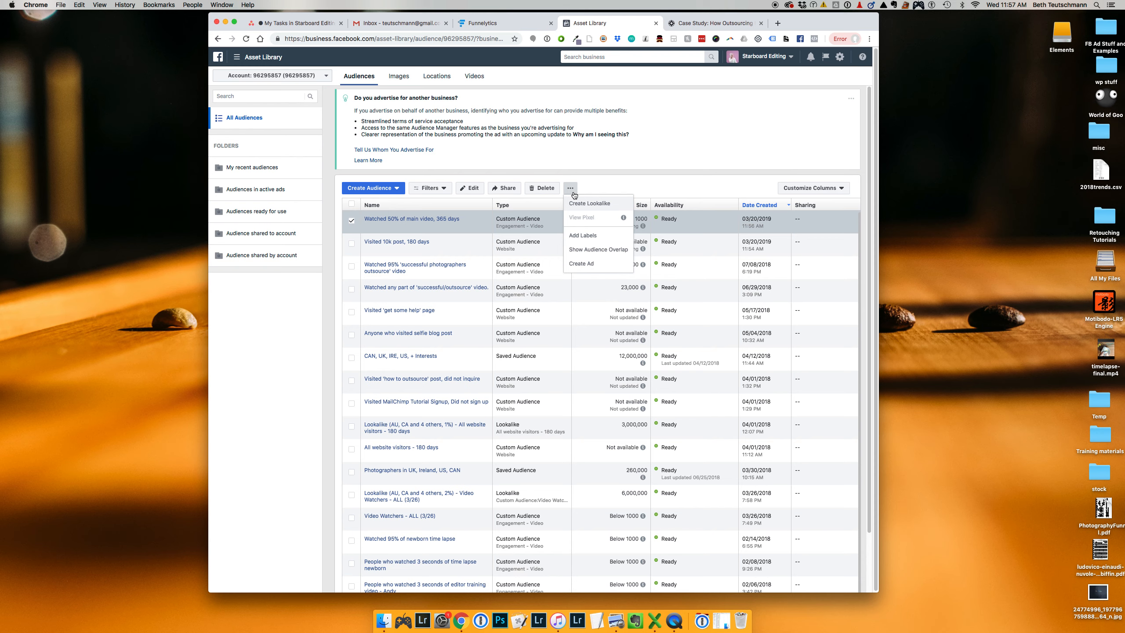
left_click(581, 265)
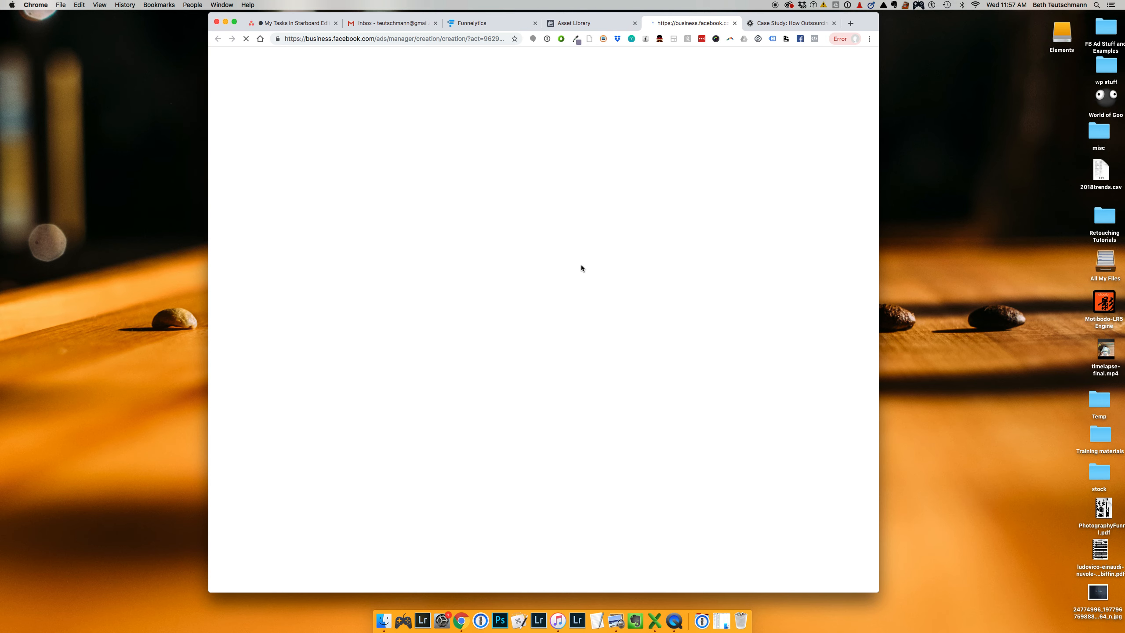
Check the Facebook pixel on the case study page with Facebook Pixel Helper
left_click(759, 26)
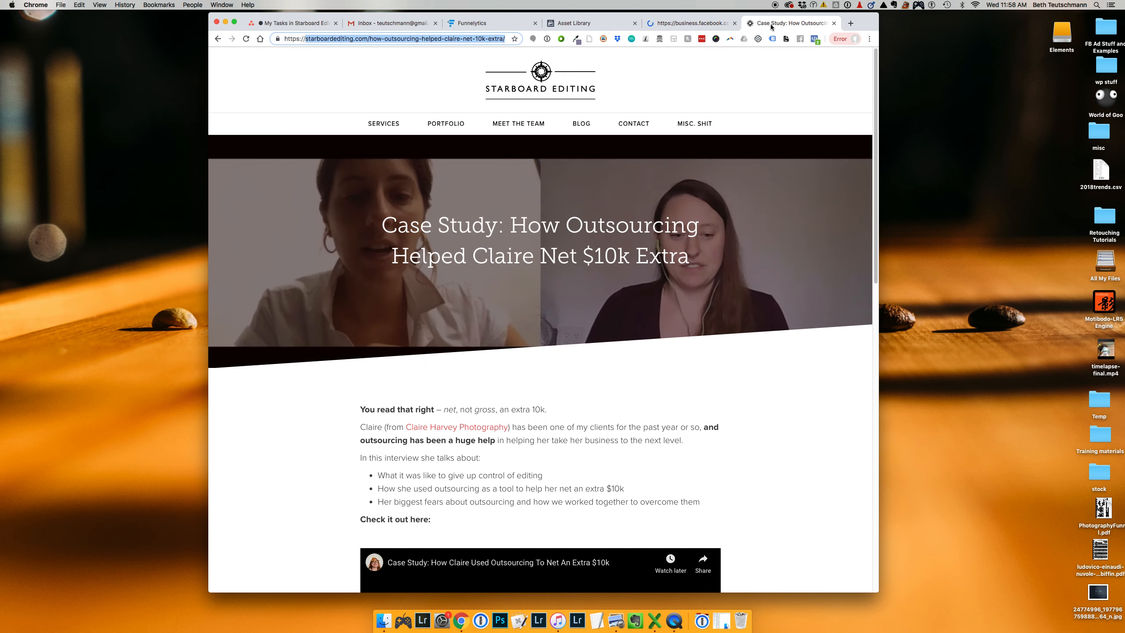
left_click(815, 40)
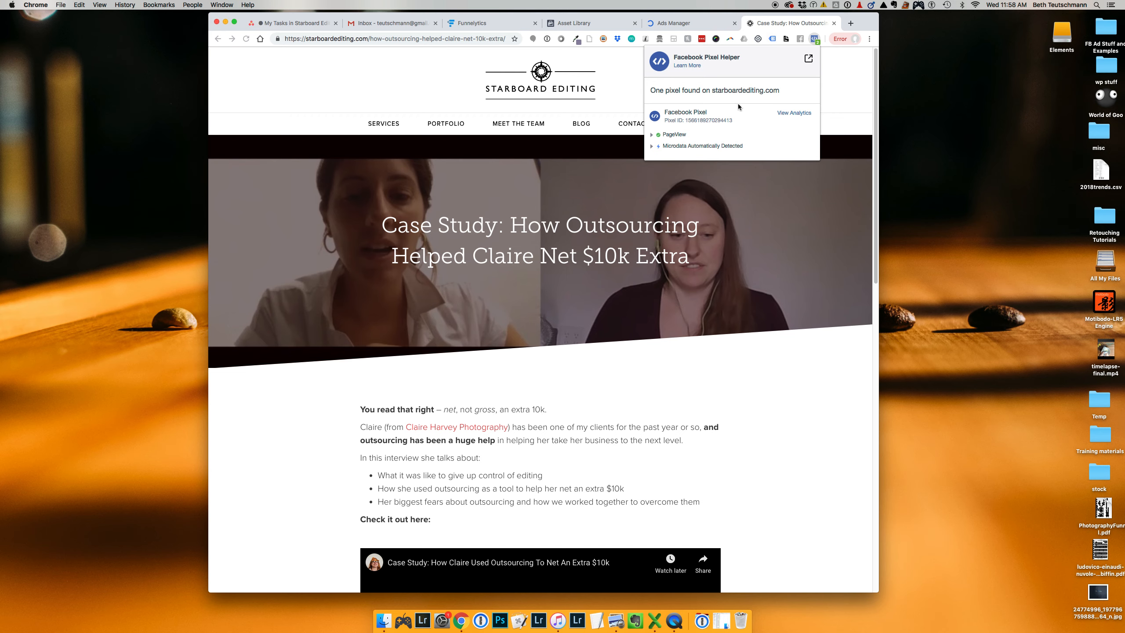
left_click(843, 91)
Open the Contact page of the Starboard Editing website in place of the case study page
left_click(707, 23)
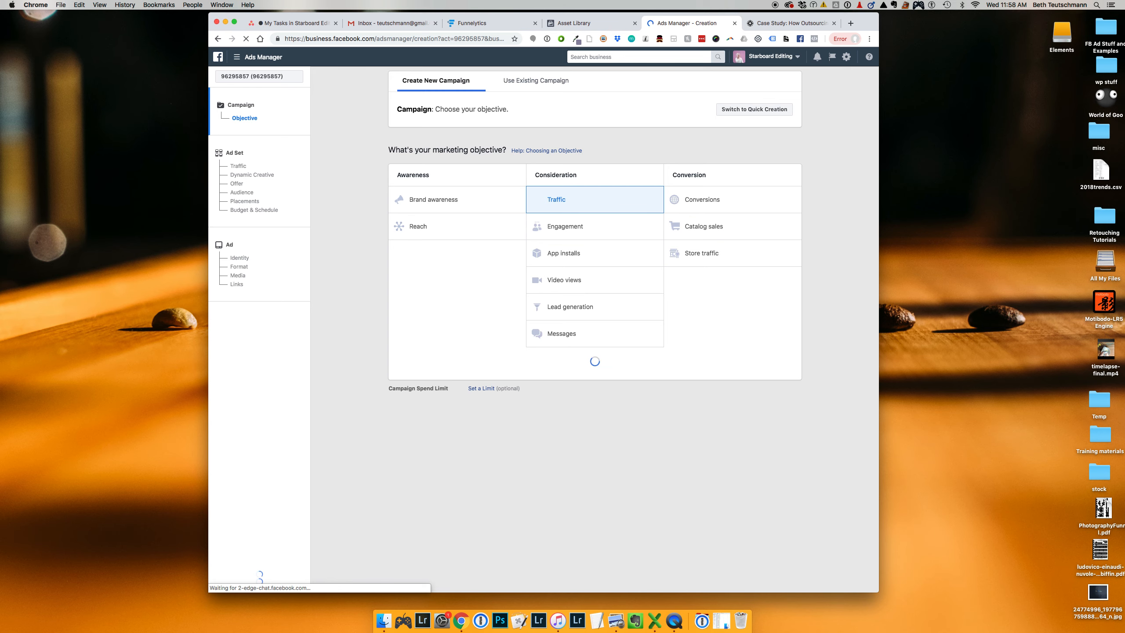
left_click(787, 38)
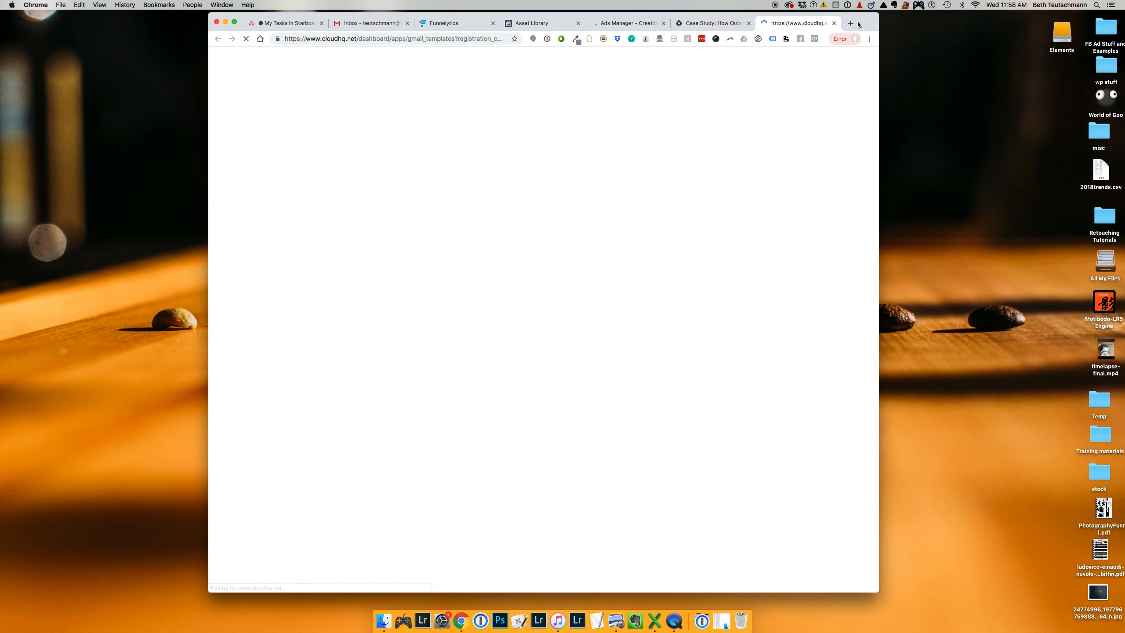
left_click(834, 23)
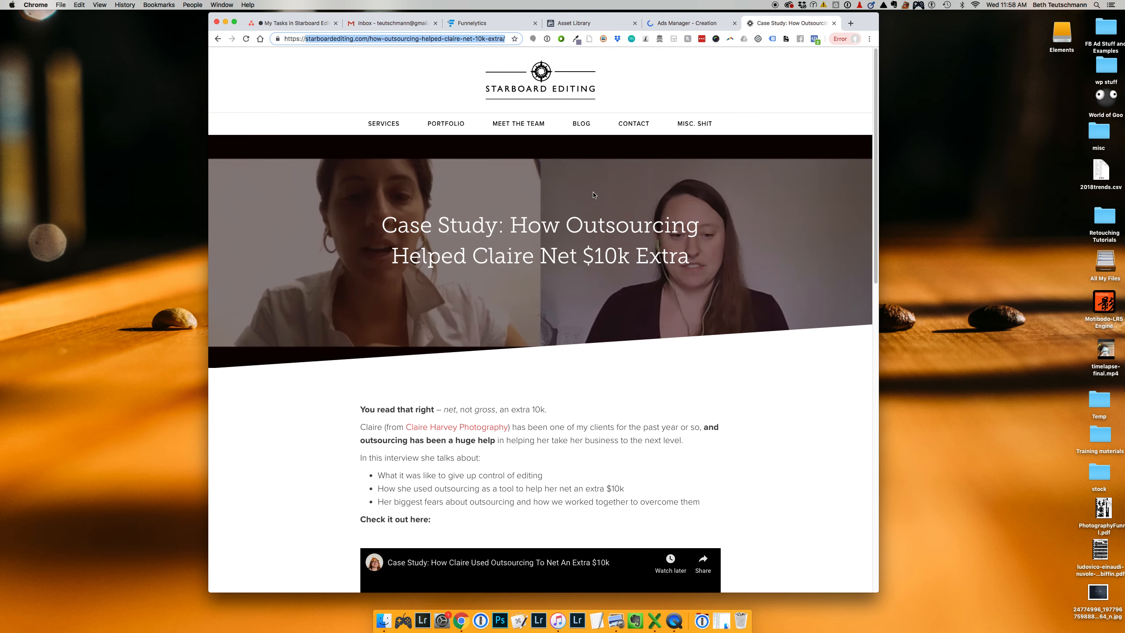
left_click(632, 124)
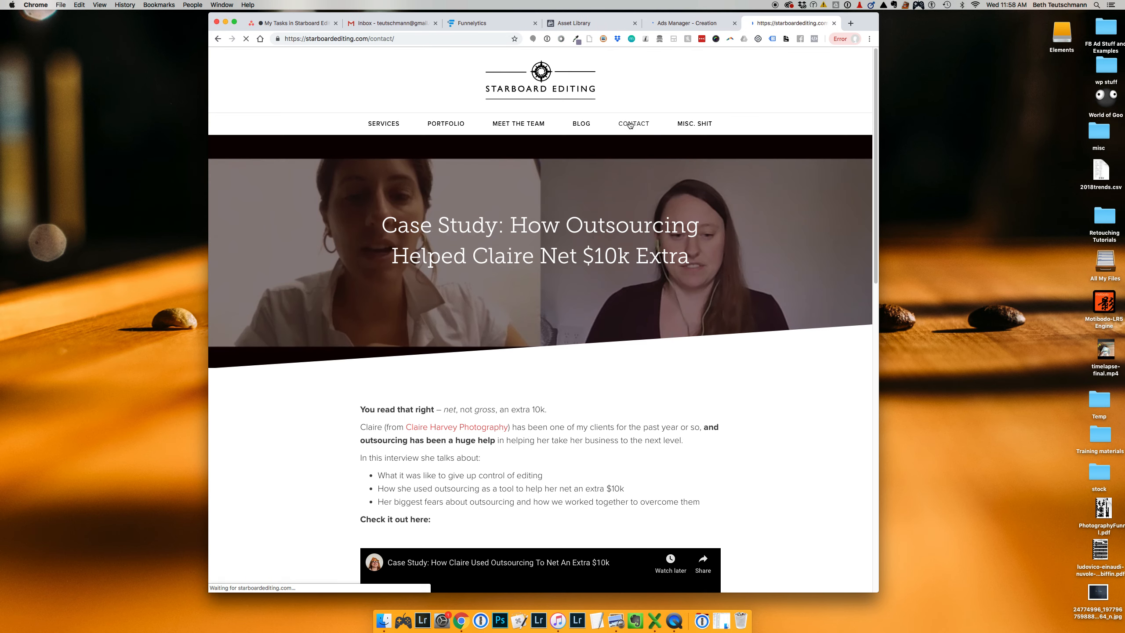
Return to the new campaign in Ads Manager and set its marketing objective to Traffic
left_click(681, 24)
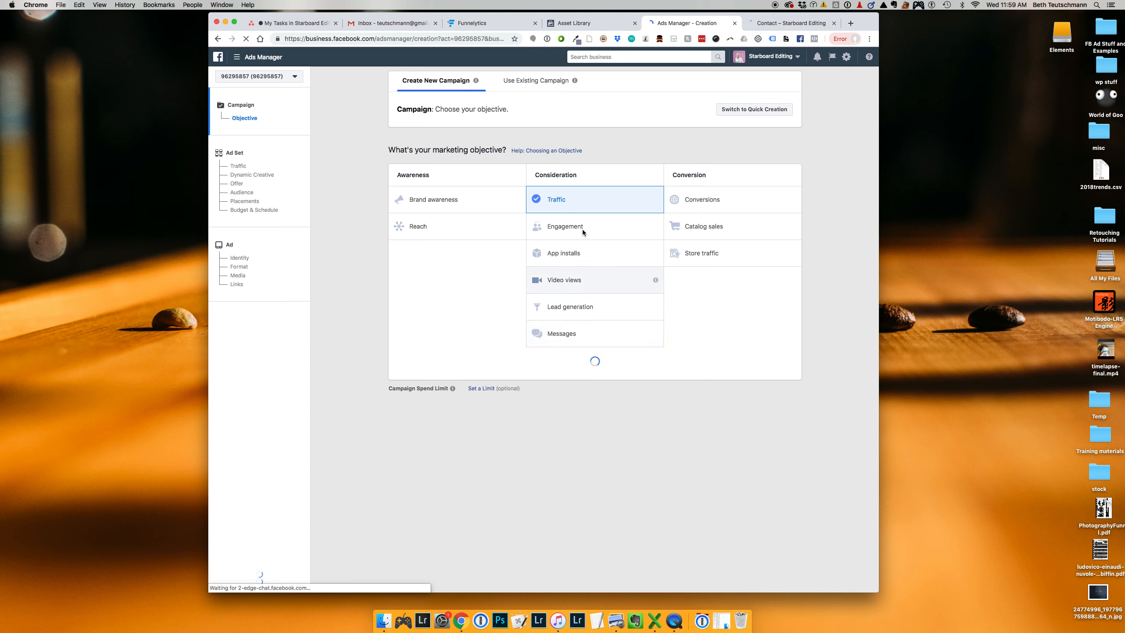
left_click(569, 333)
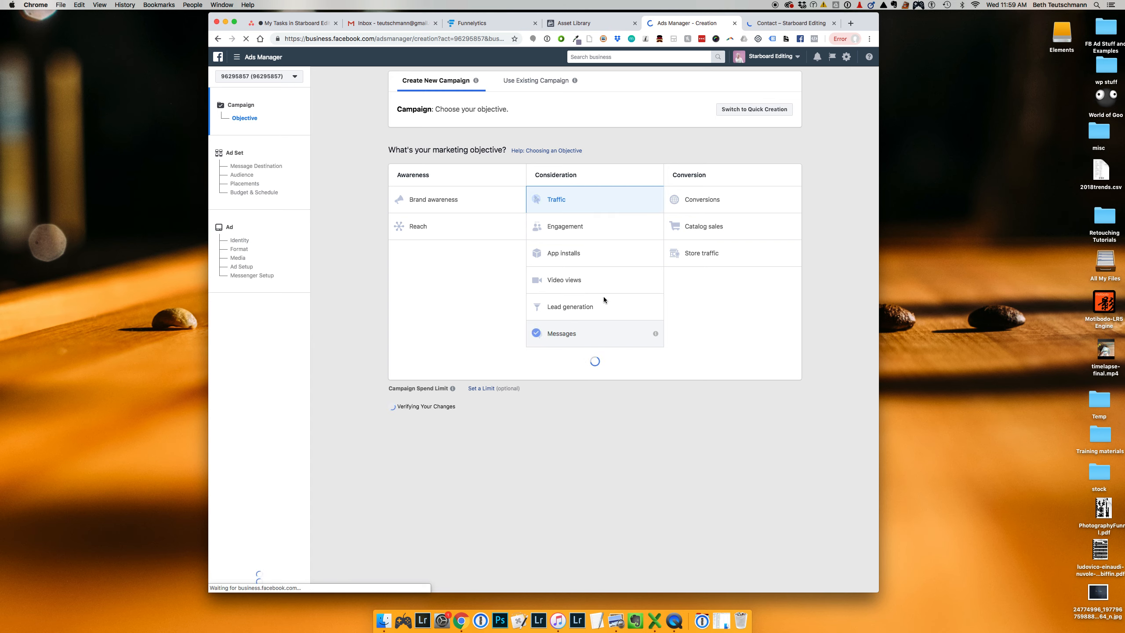
left_click(545, 209)
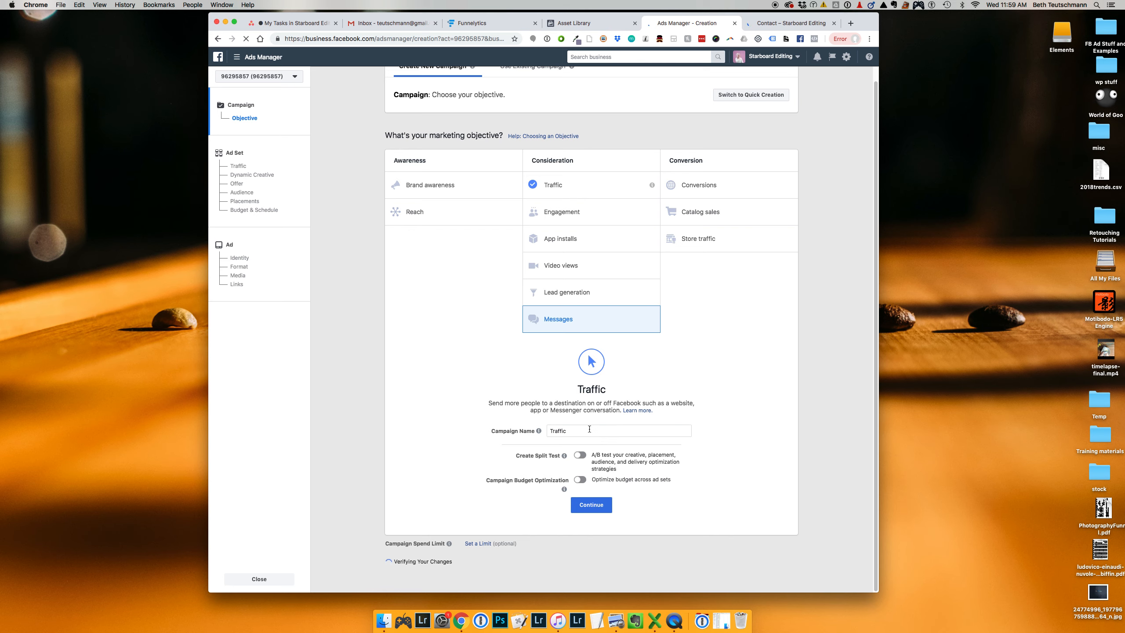
Name the campaign "Retarget - contact me - traffic" and continue to the ad set
double_click(552, 429)
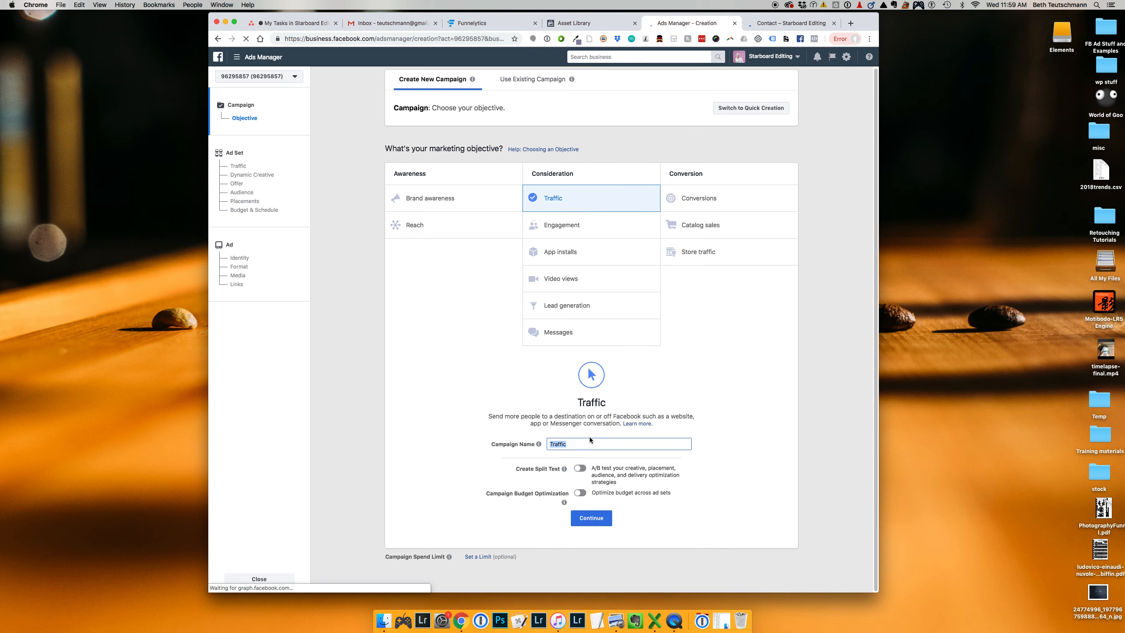
type("Retarget - ")
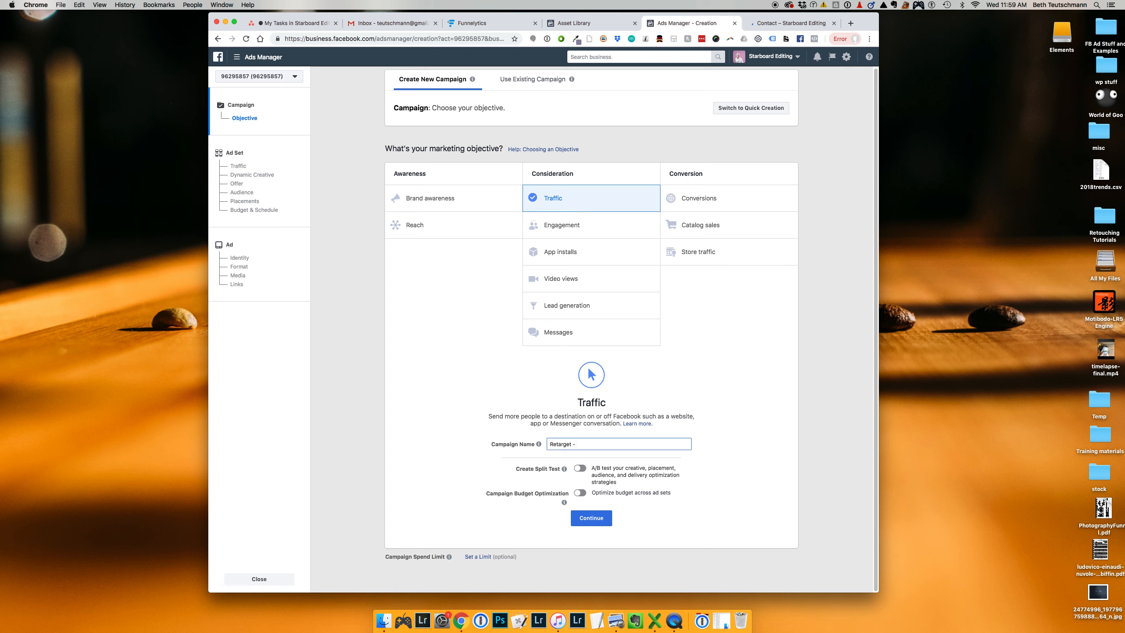
type("conat")
type("t me - traffic")
left_click(591, 518)
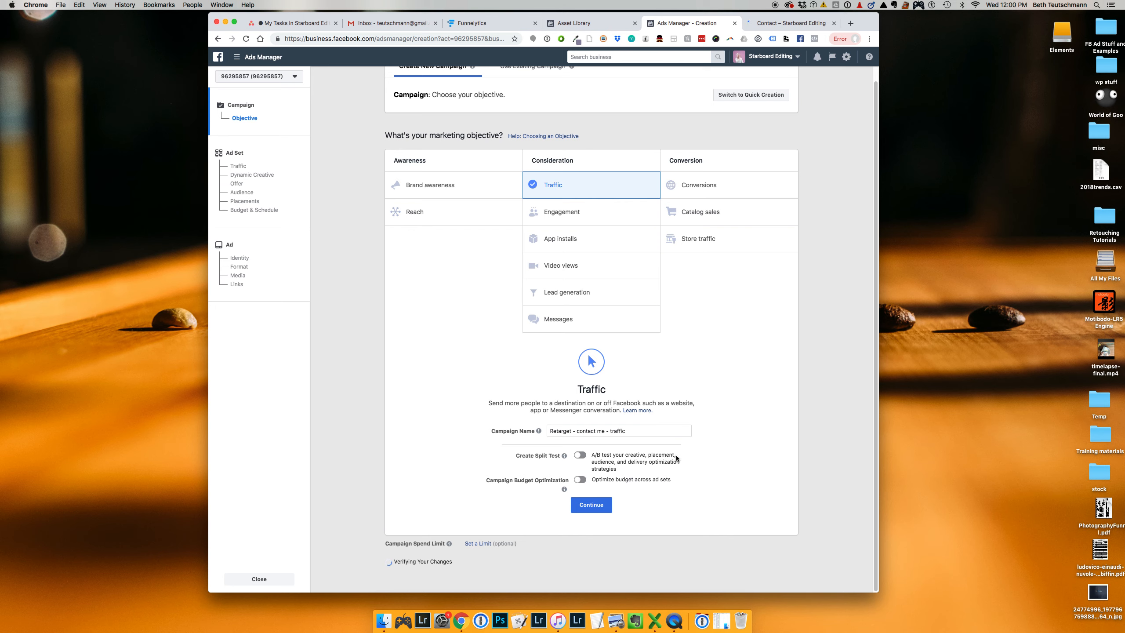
left_click(602, 528)
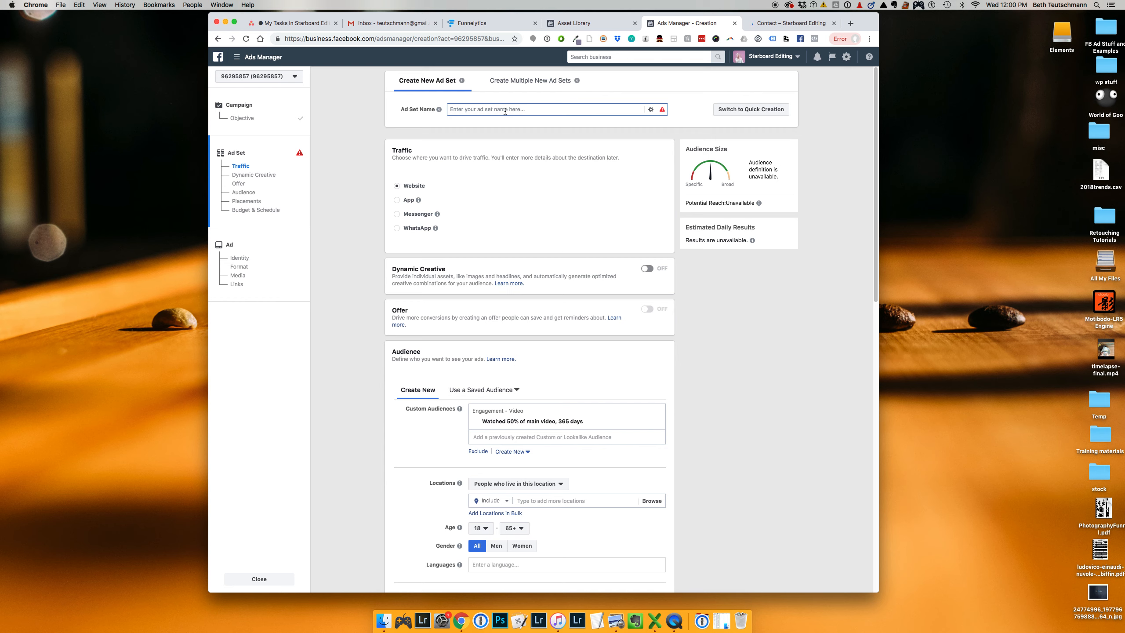
Try to name the ad set "Retarget - contact me - traffic - video watch"
left_click(505, 112)
type("18+")
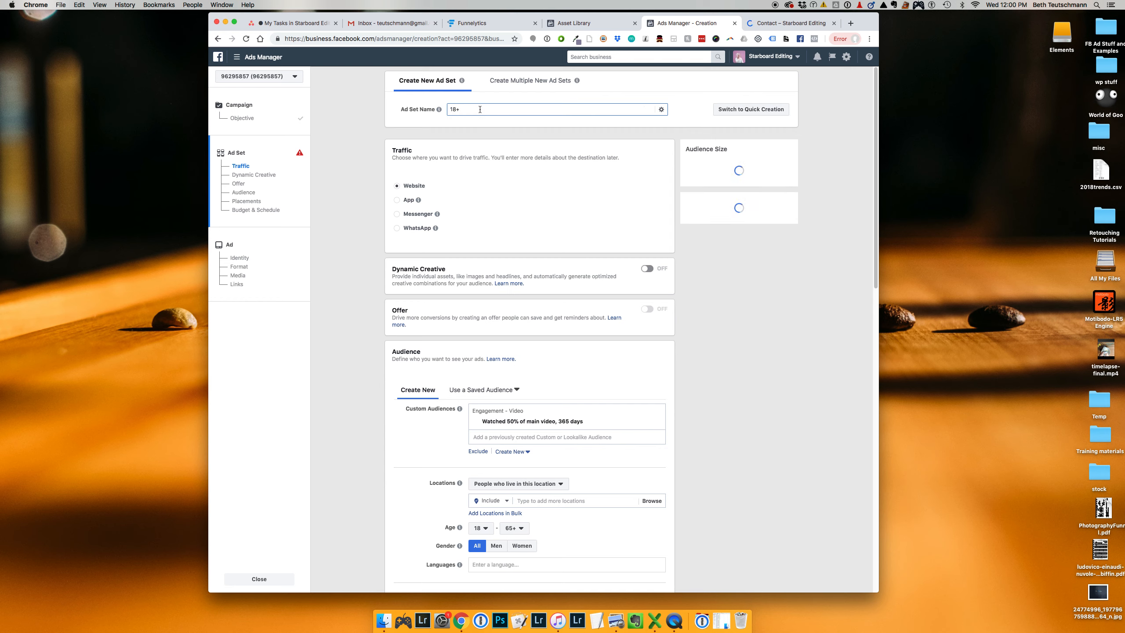
key("super+a")
type("Retarge")
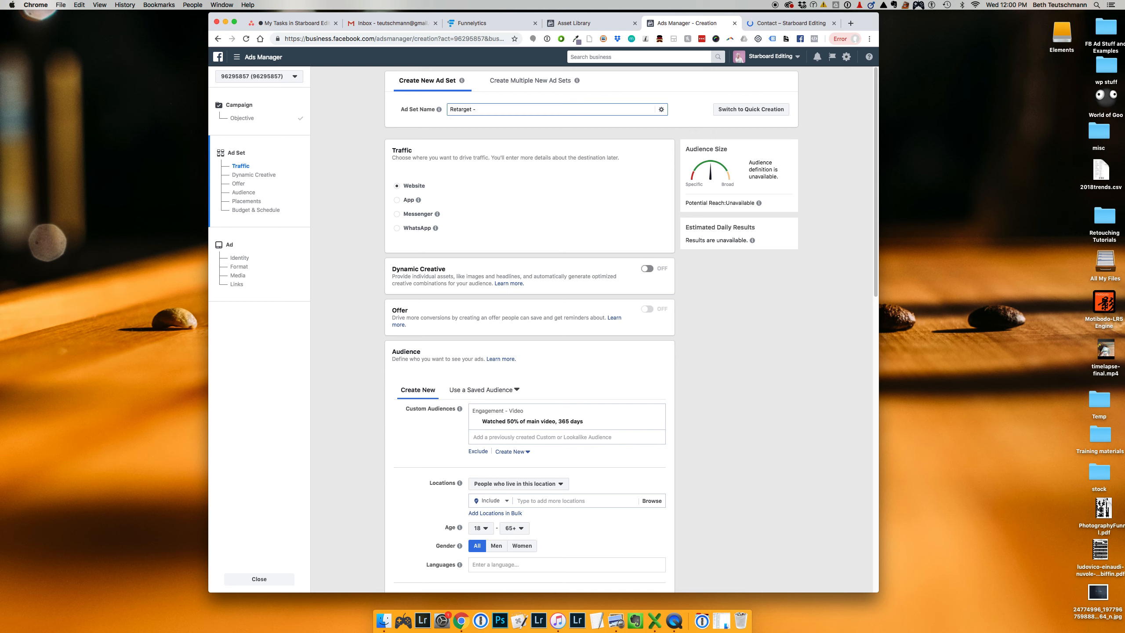
type("t - contact me - traffic - video watch")
Review the ad set's audience, placements, and budget and schedule settings
scroll(384, 352, "down", 5)
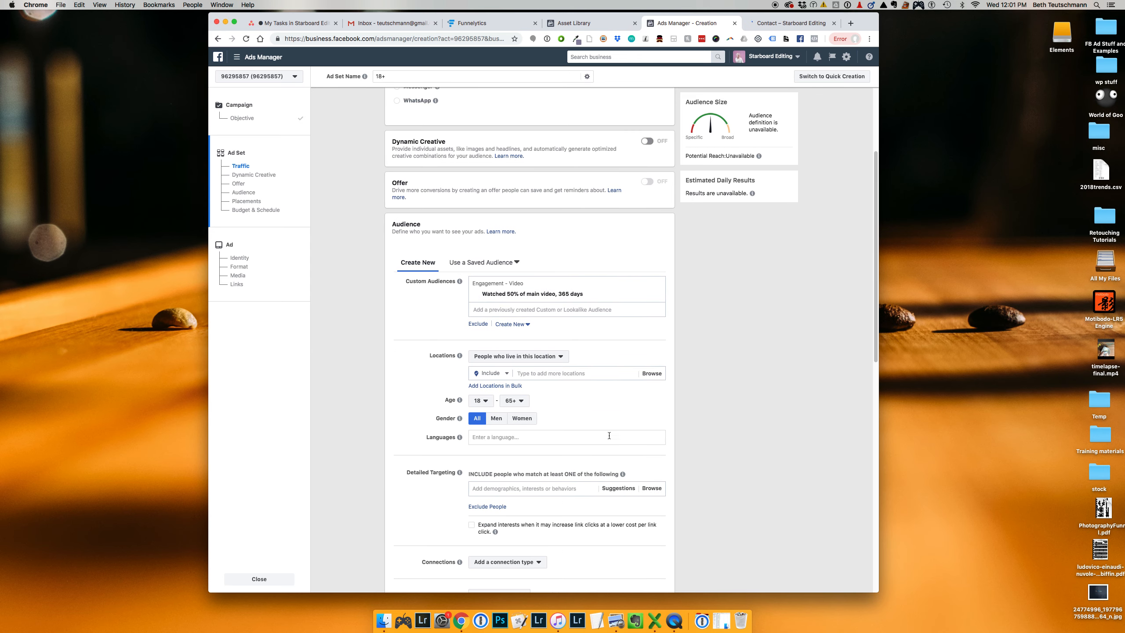
scroll(452, 373, "down", 4)
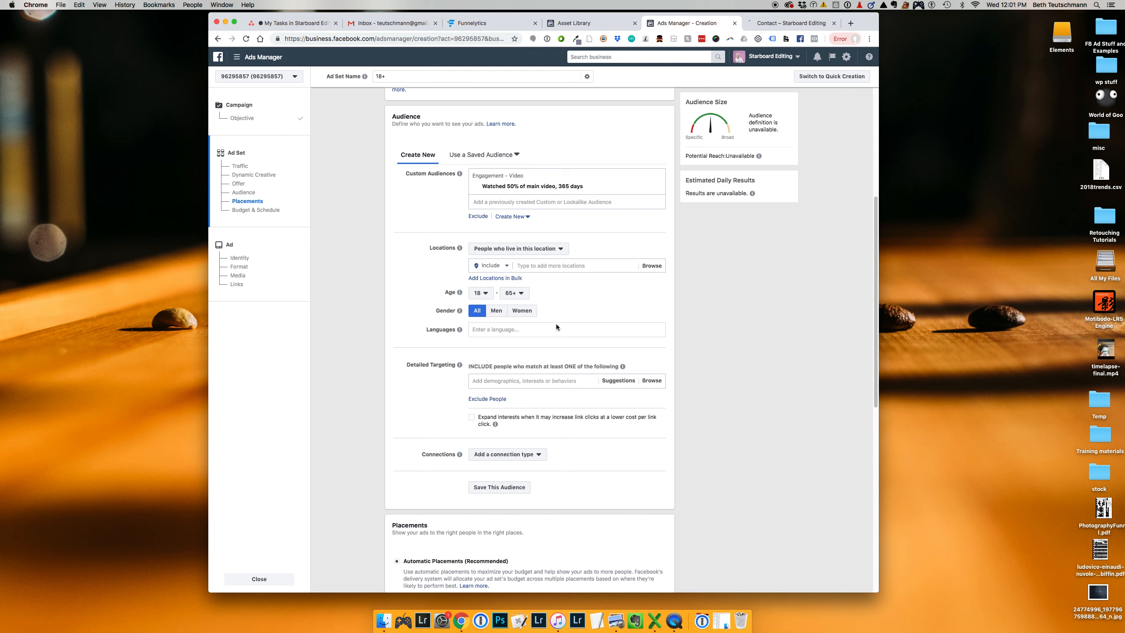
scroll(556, 324, "down", 1)
scroll(558, 324, "down", 1)
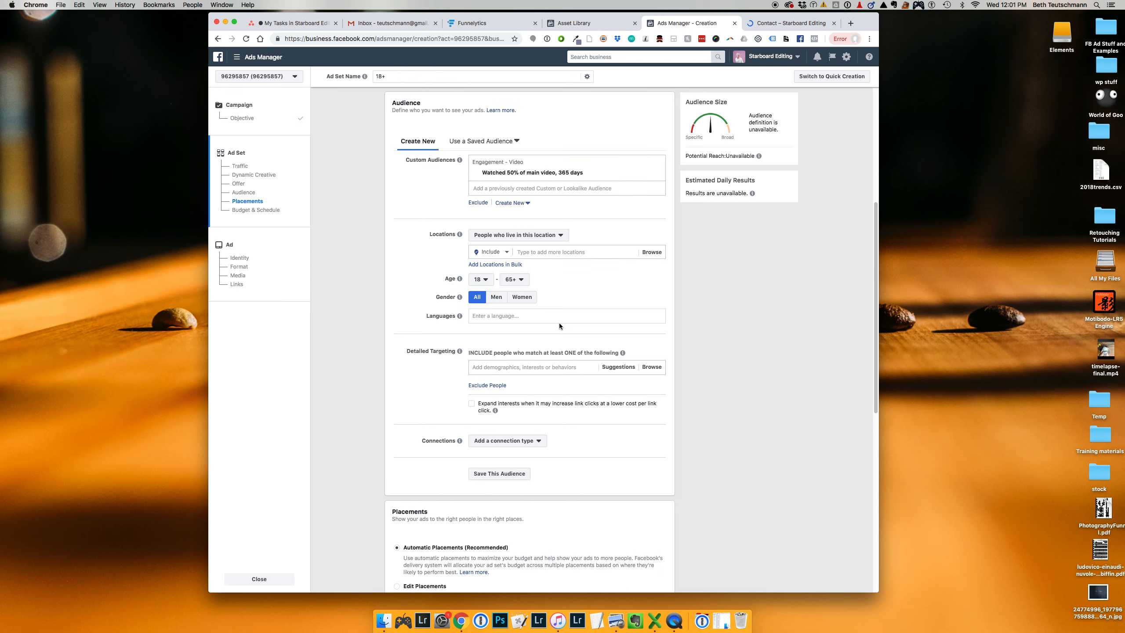
scroll(409, 390, "down", 5)
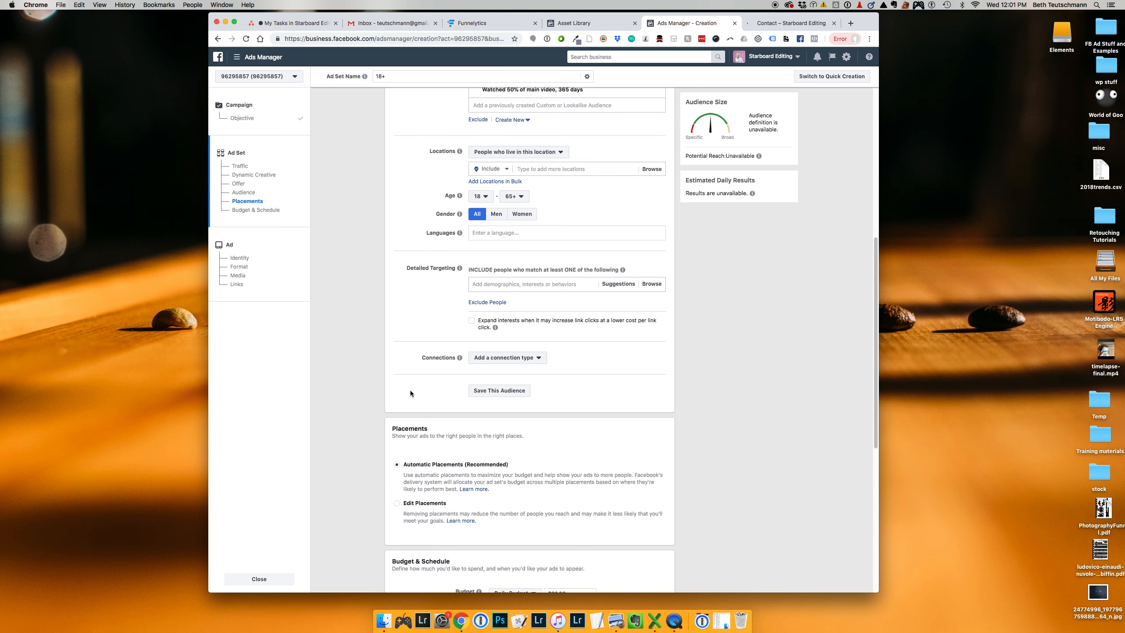
scroll(410, 391, "down", 8)
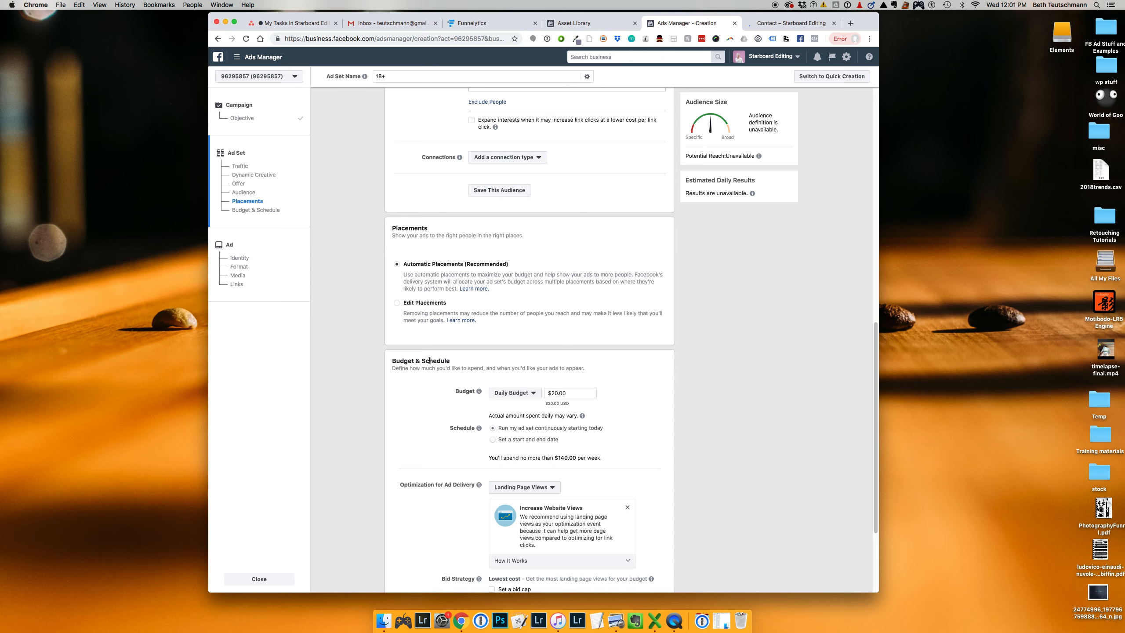
Set the ad set's daily budget to $2, continue to the ad setup, and look over its format, media, and link settings
scroll(473, 305, "down", 6)
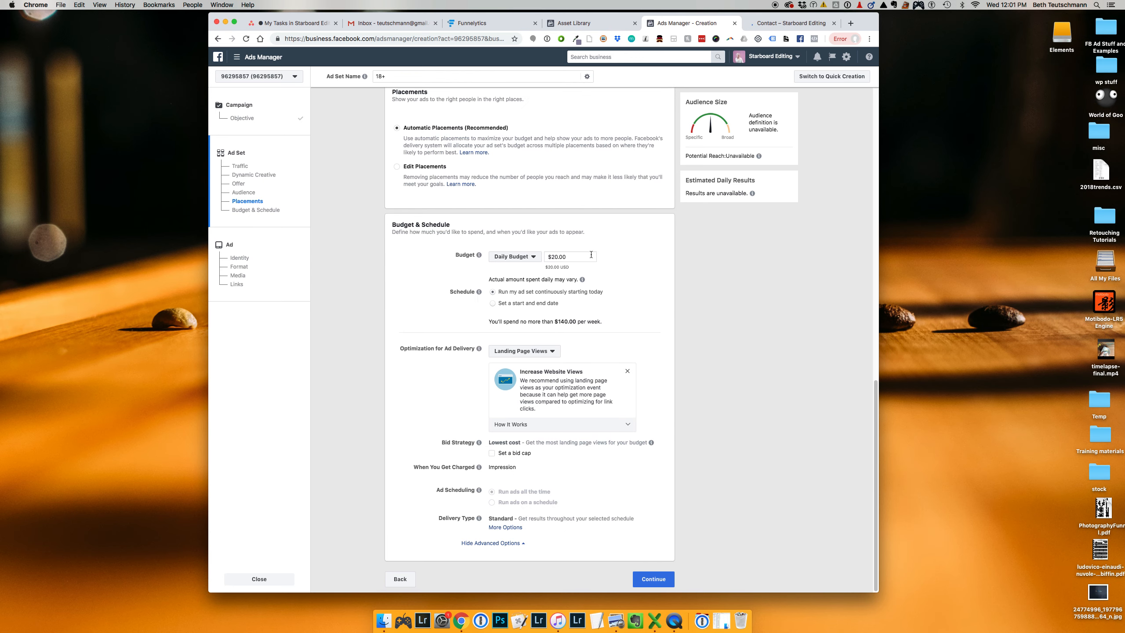
left_click(568, 257)
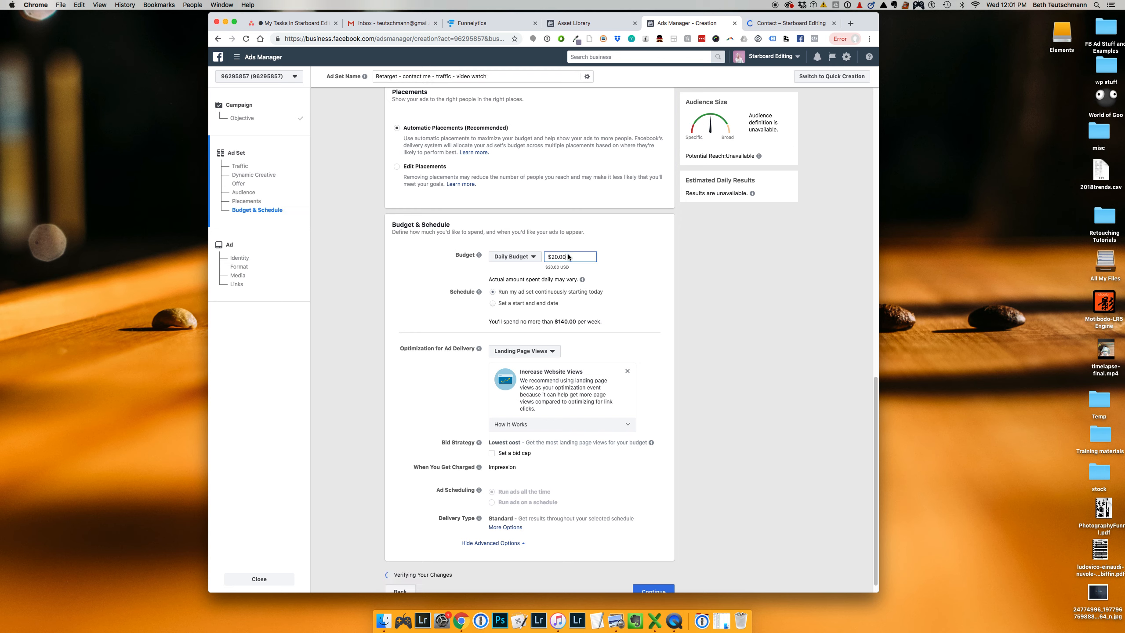
left_click_drag(548, 257, 572, 258)
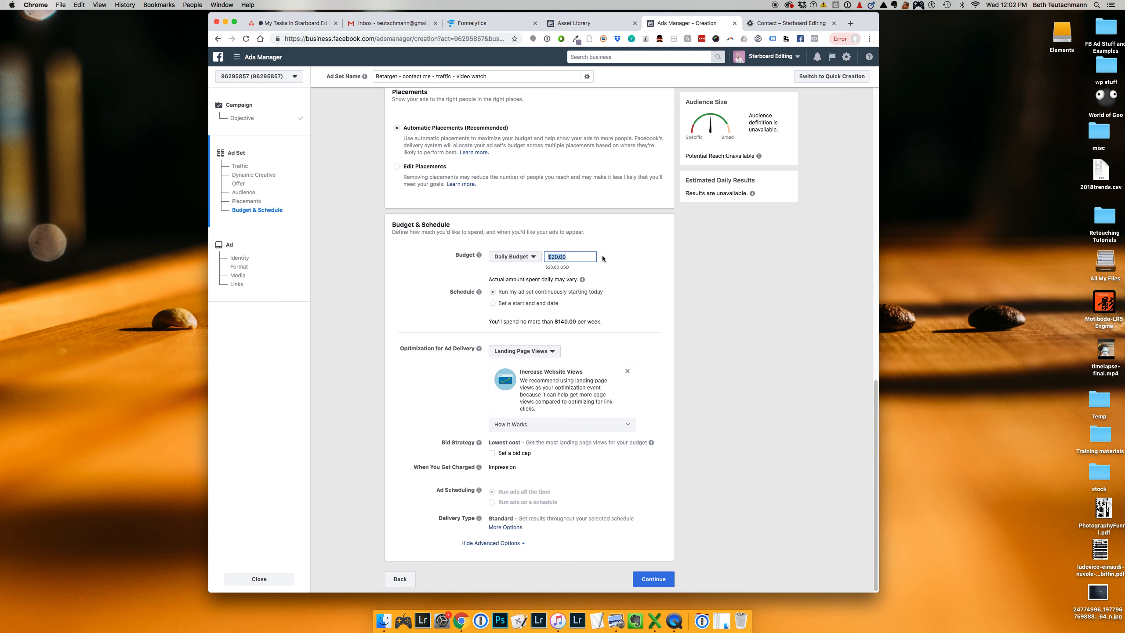
type("2")
left_click(681, 305)
left_click(669, 584)
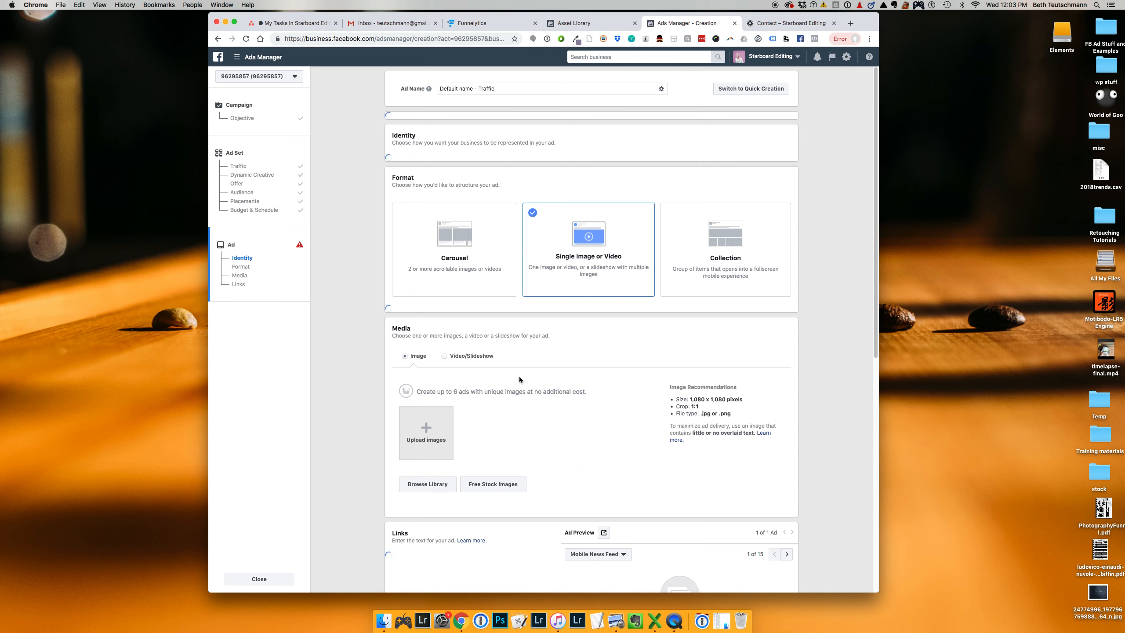
scroll(522, 371, "down", 10)
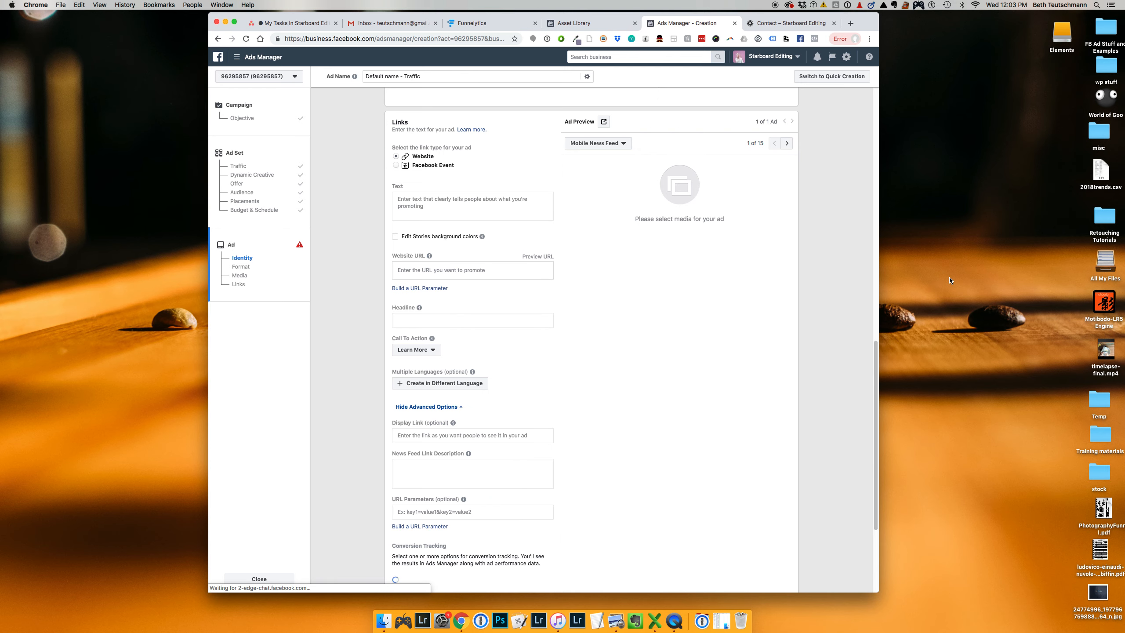
In the Asset Library, check the audience overlap between "Watched 50% of main video, 365 days" and "Visited 10k post, 180 days"
left_click(593, 23)
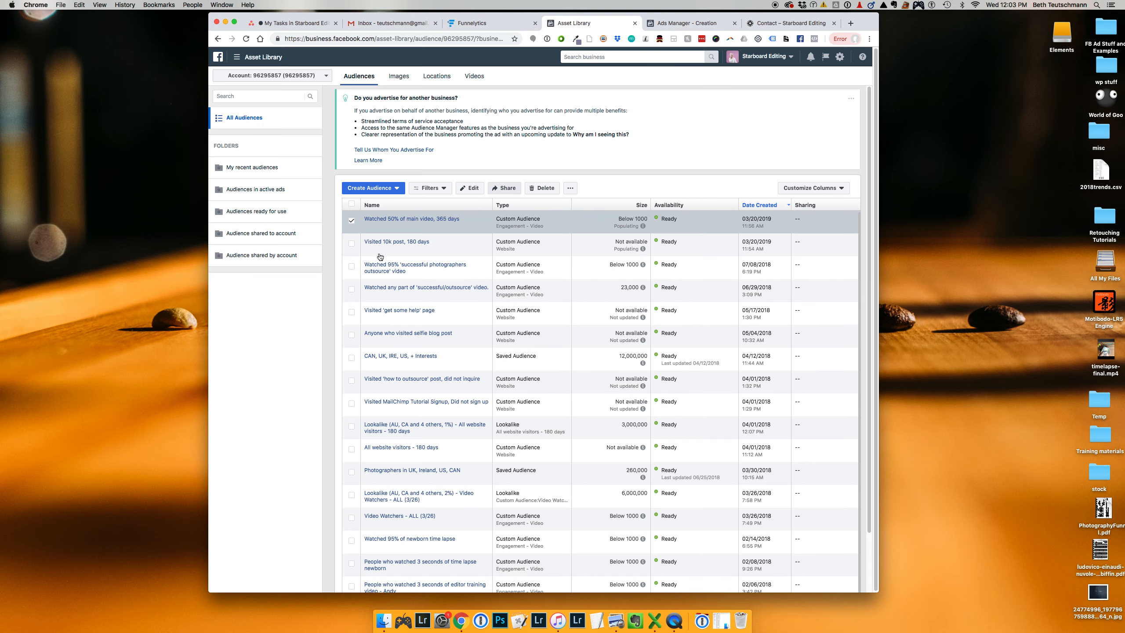
left_click(395, 195)
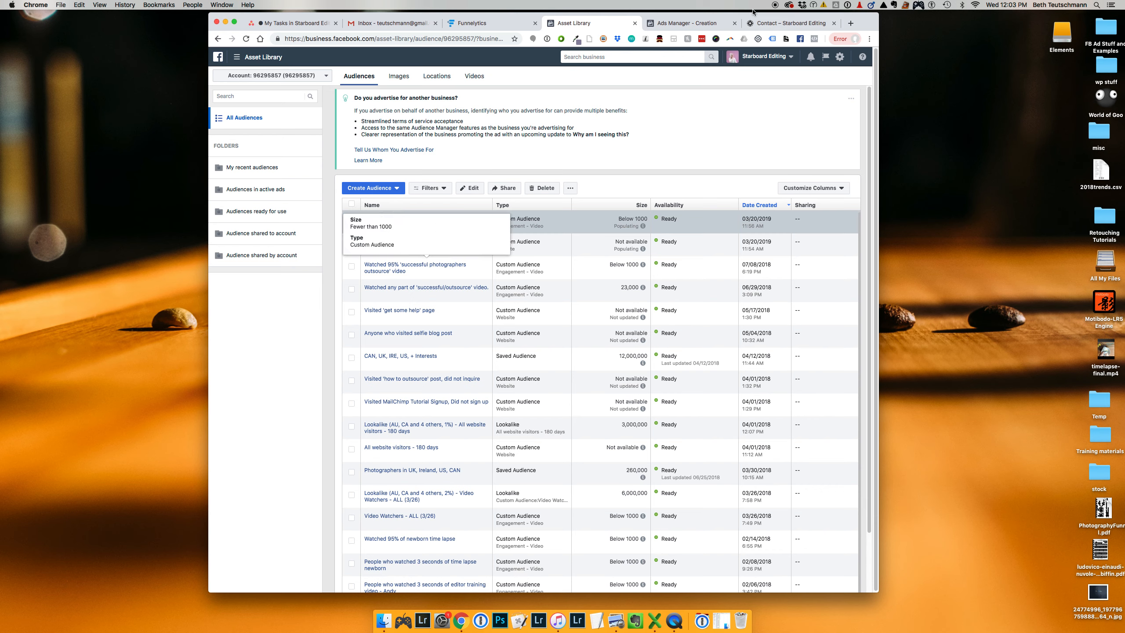
left_click(599, 194)
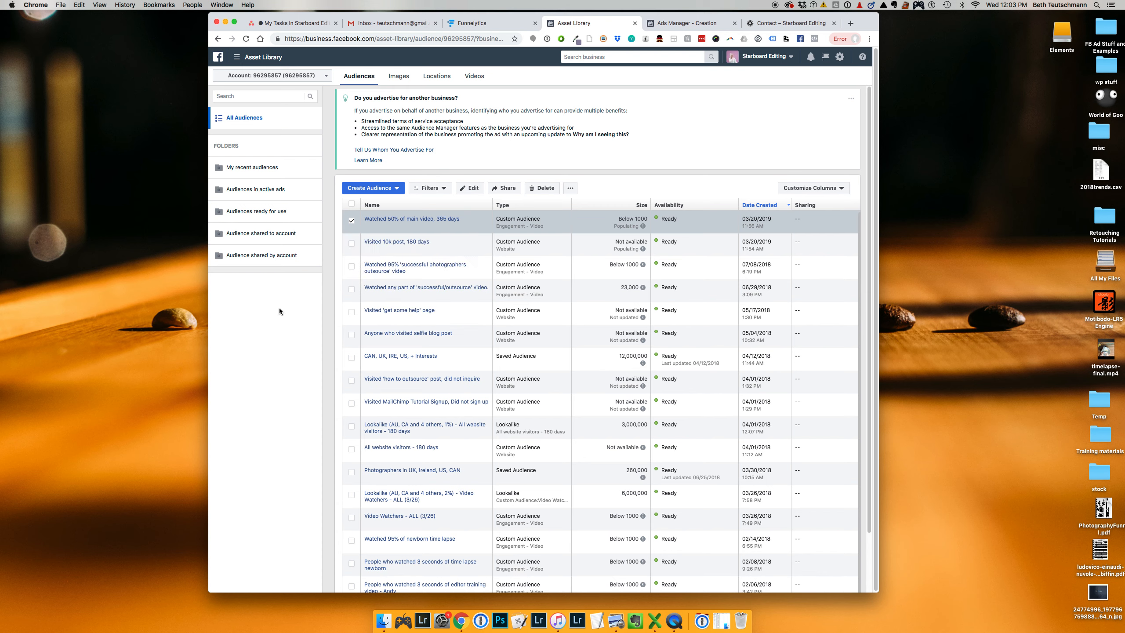
left_click(351, 243)
left_click(573, 189)
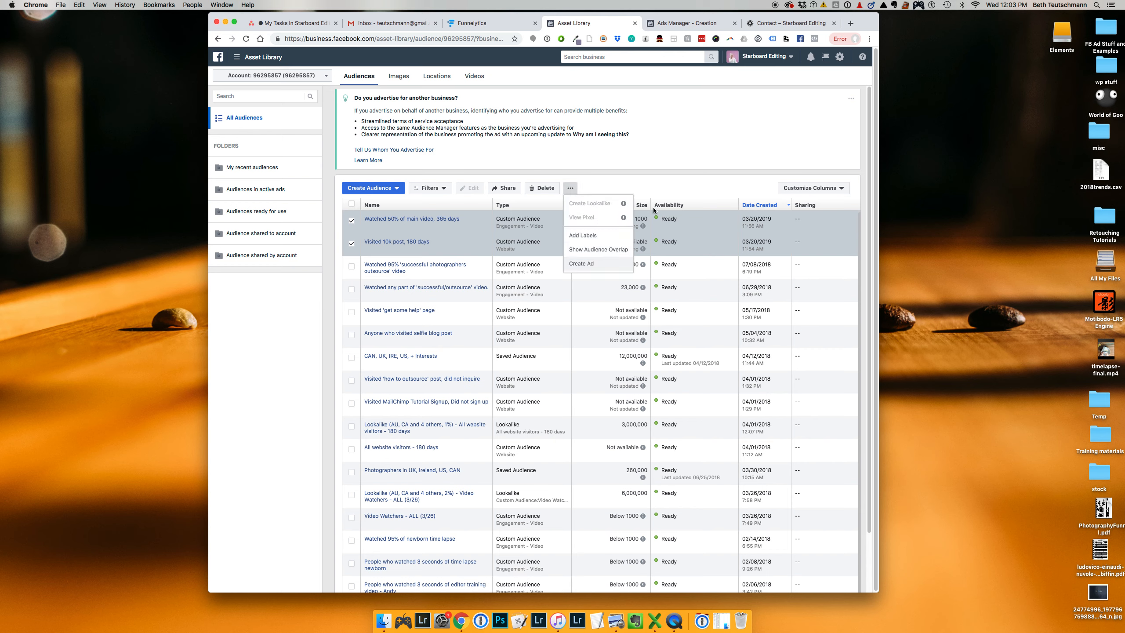
left_click(539, 250)
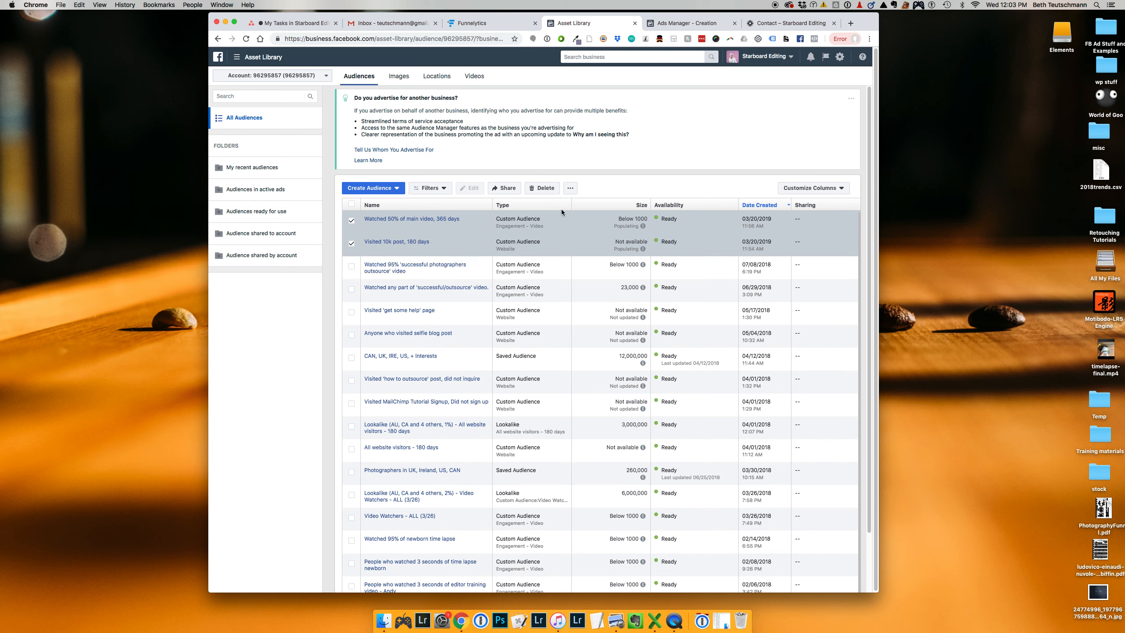
left_click(572, 188)
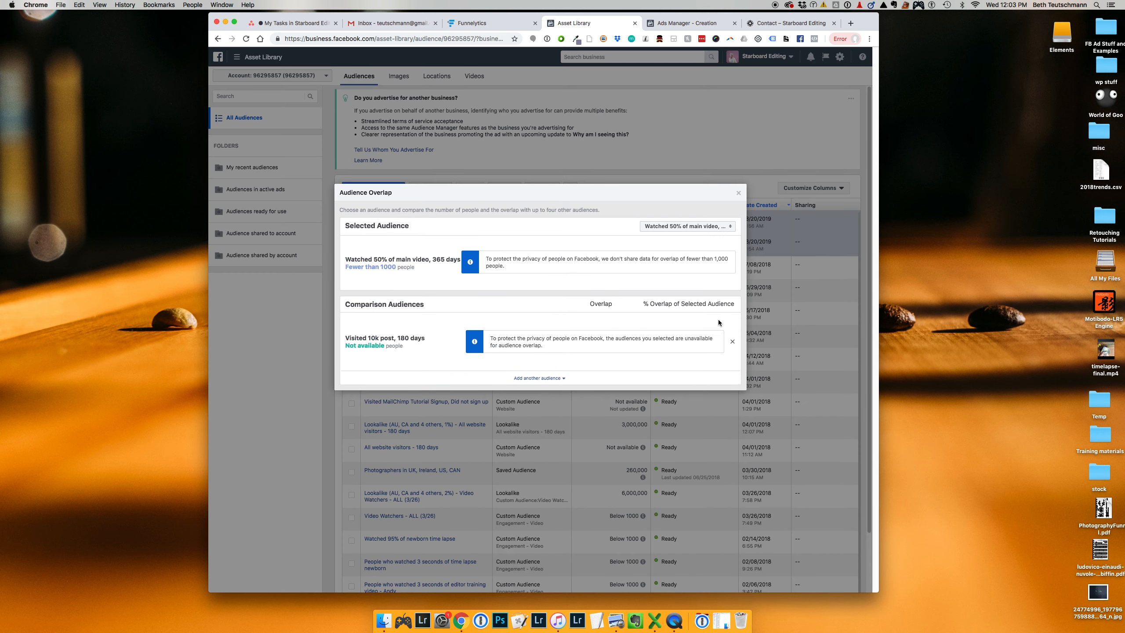
left_click(739, 192)
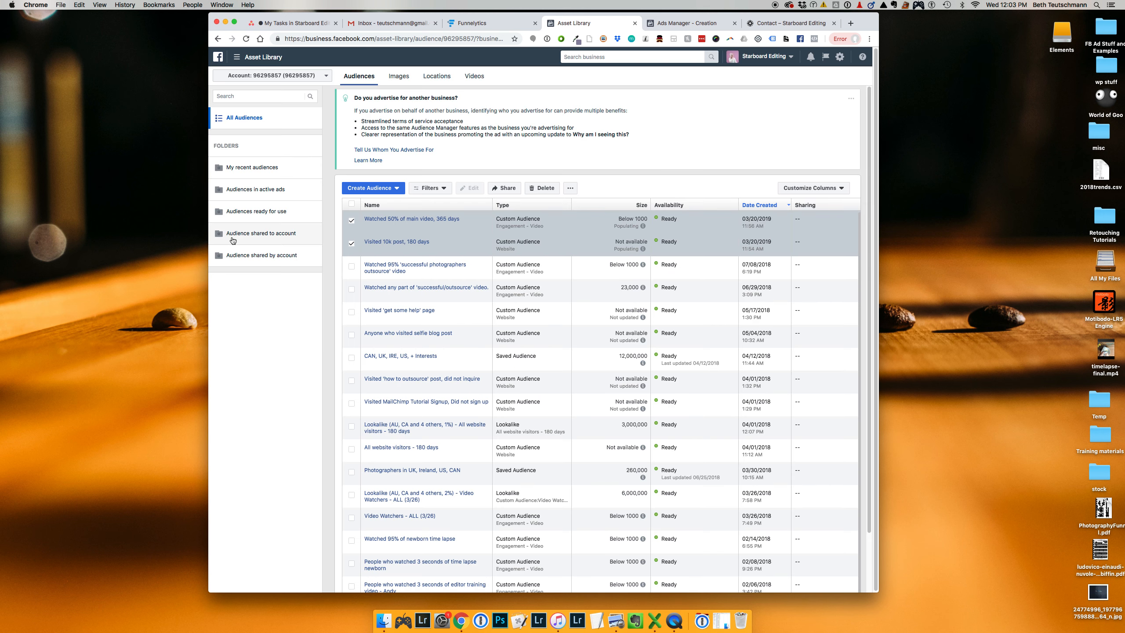
Compare the overlap of the 1% "All website visitors - 180 days" lookalike audience with "Newborn Photogs - US/AUS/NZ/UK/Ireland", and close the comparison
left_click(352, 221)
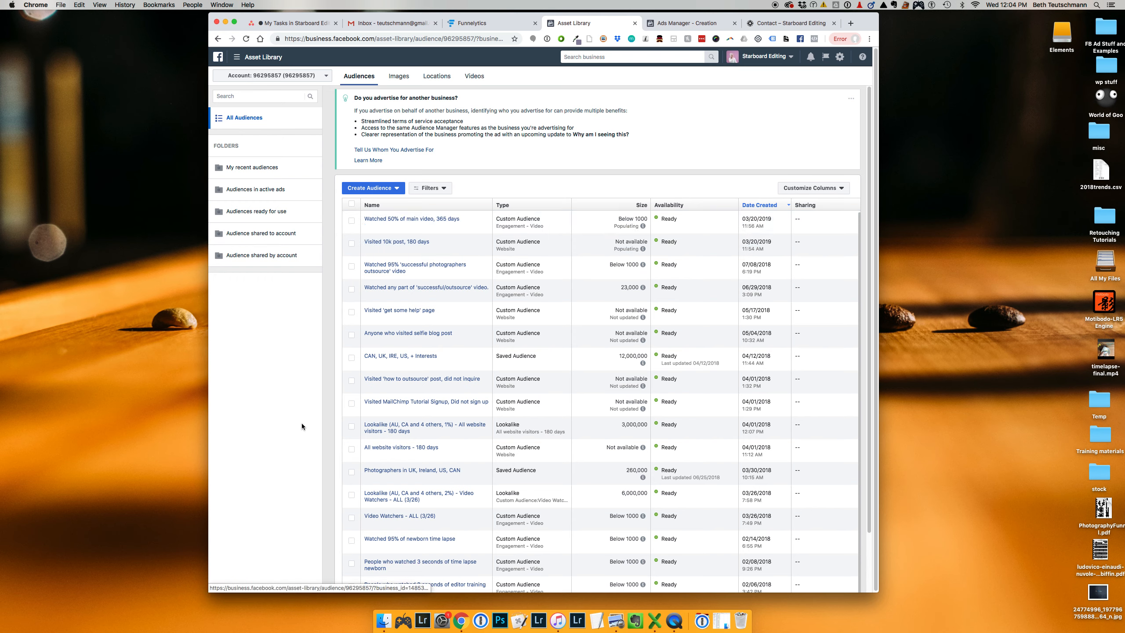
left_click(353, 429)
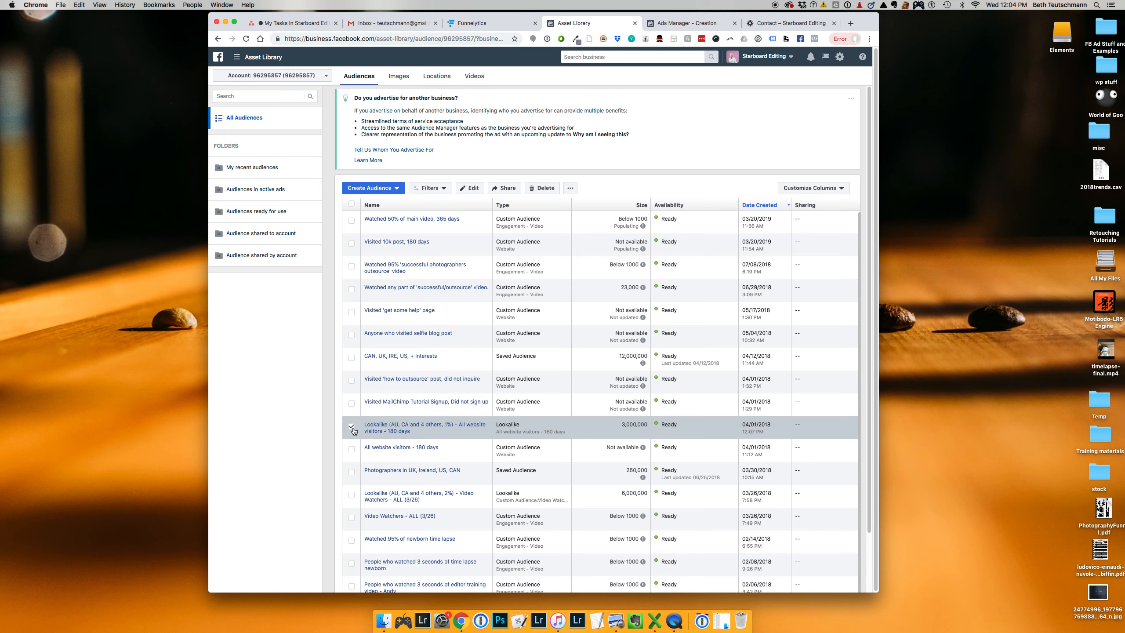
left_click(571, 189)
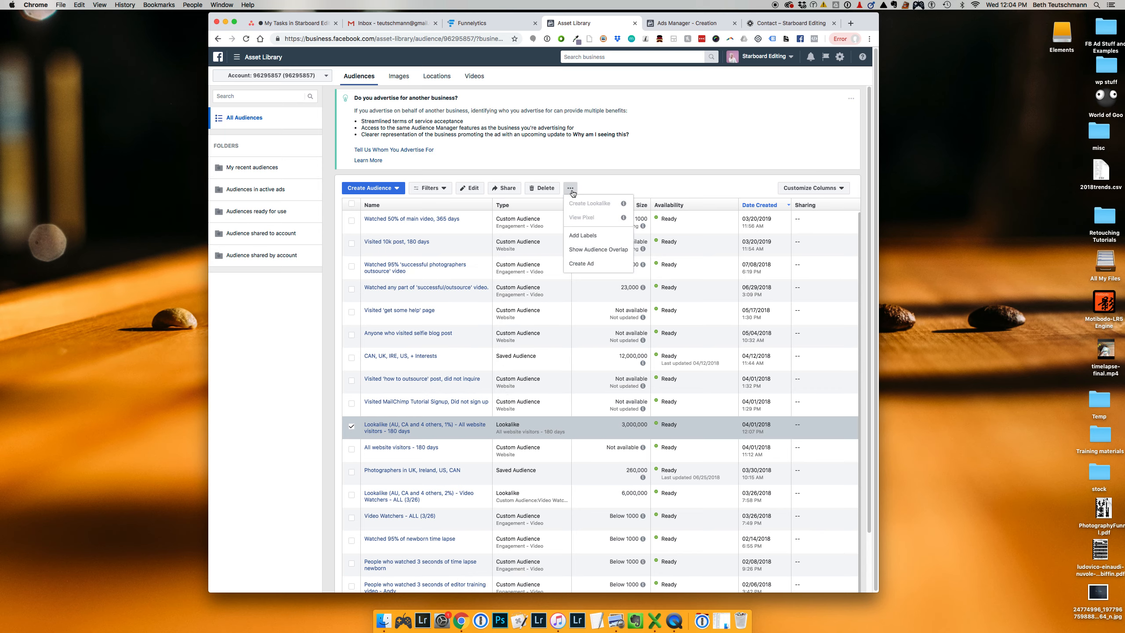
left_click(596, 251)
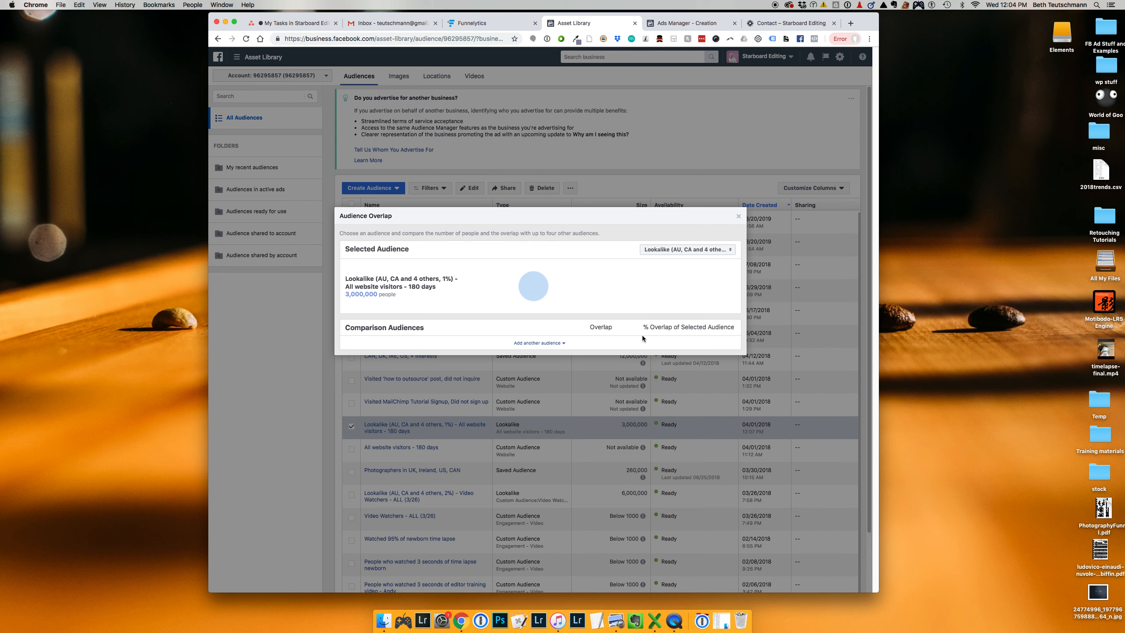
left_click(557, 342)
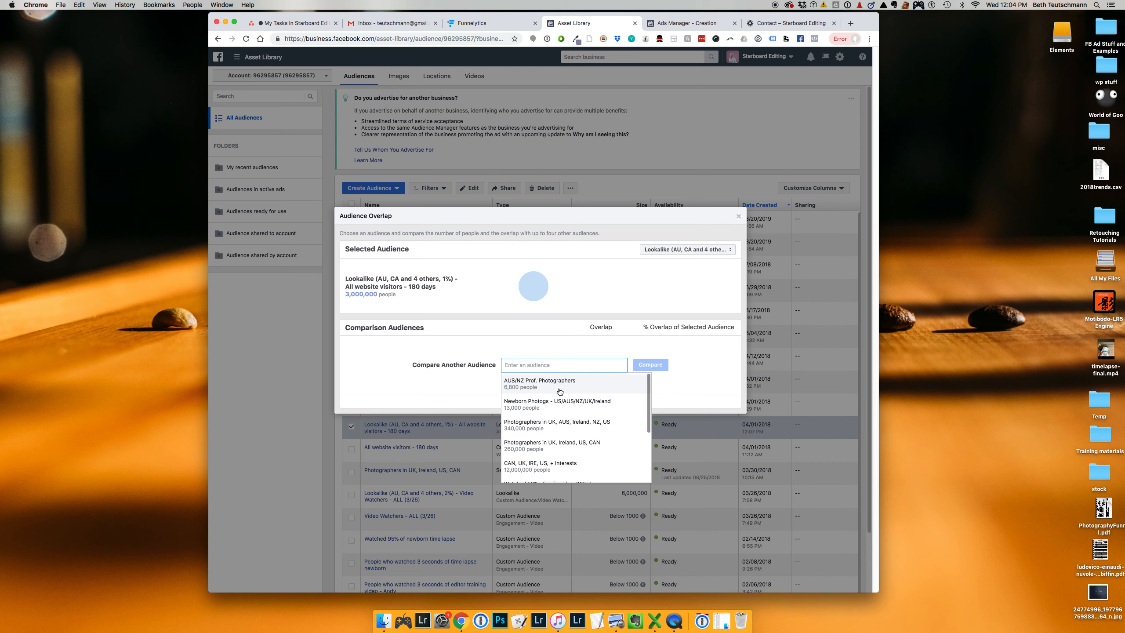
left_click(557, 403)
left_click(651, 365)
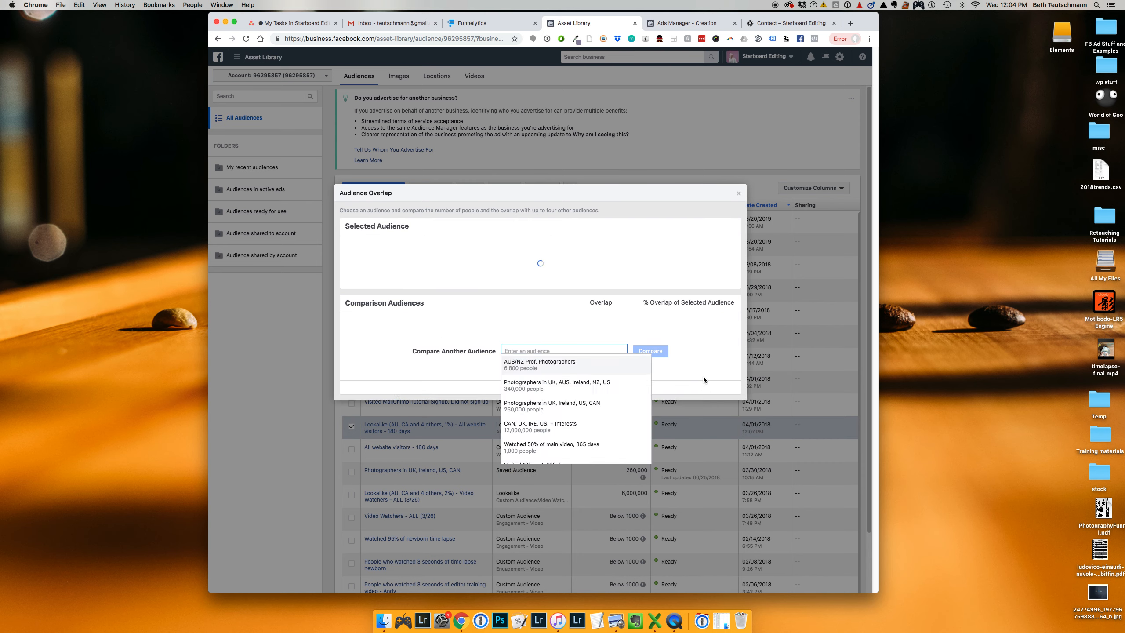
left_click(697, 352)
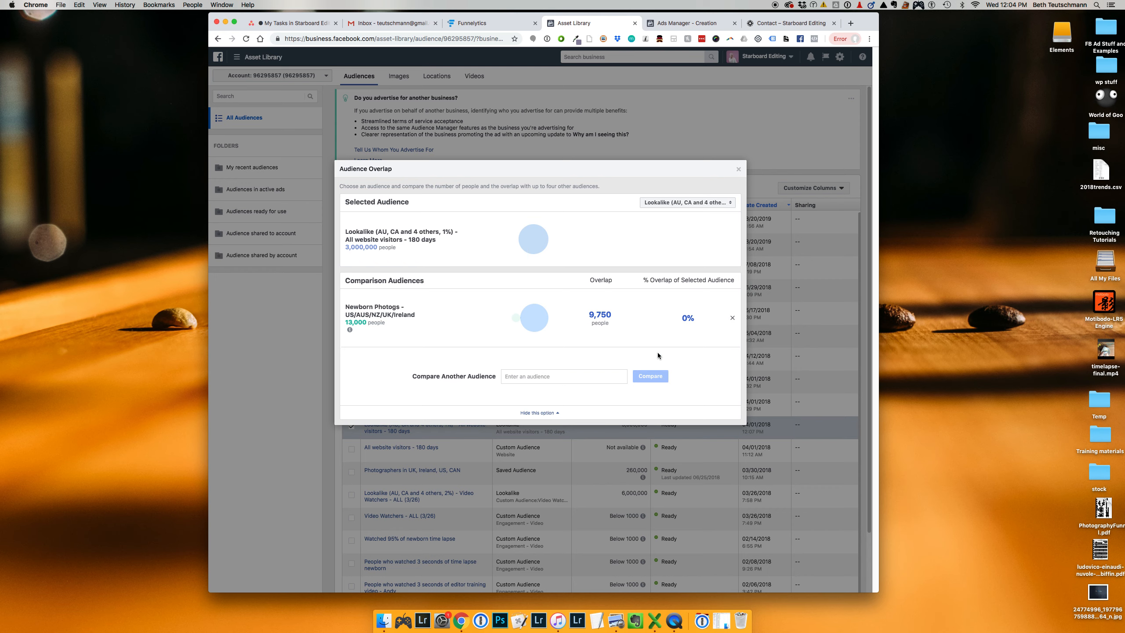
left_click(738, 170)
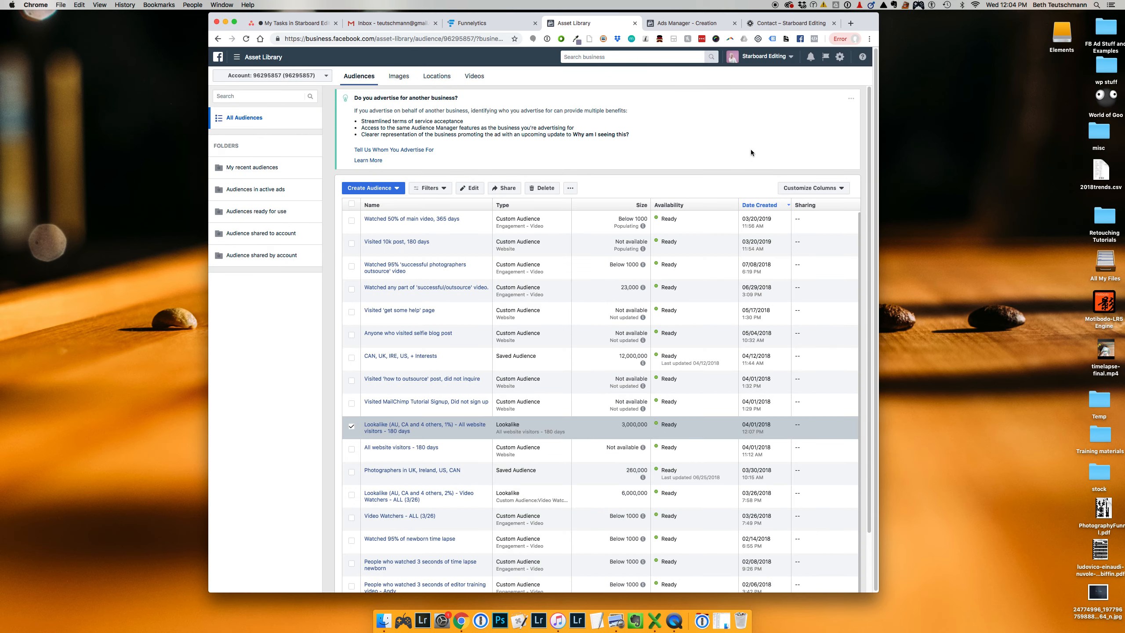